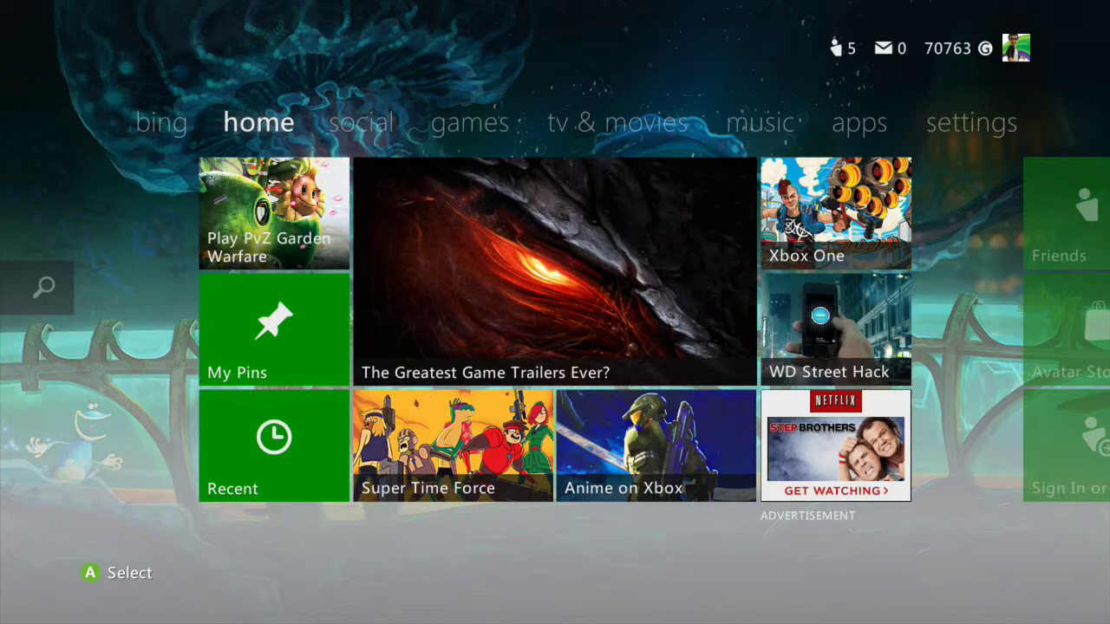
# Tab past the social and games hubs to reach the tv & movies hub.
pyautogui.press('Right')
pyautogui.press('Right')
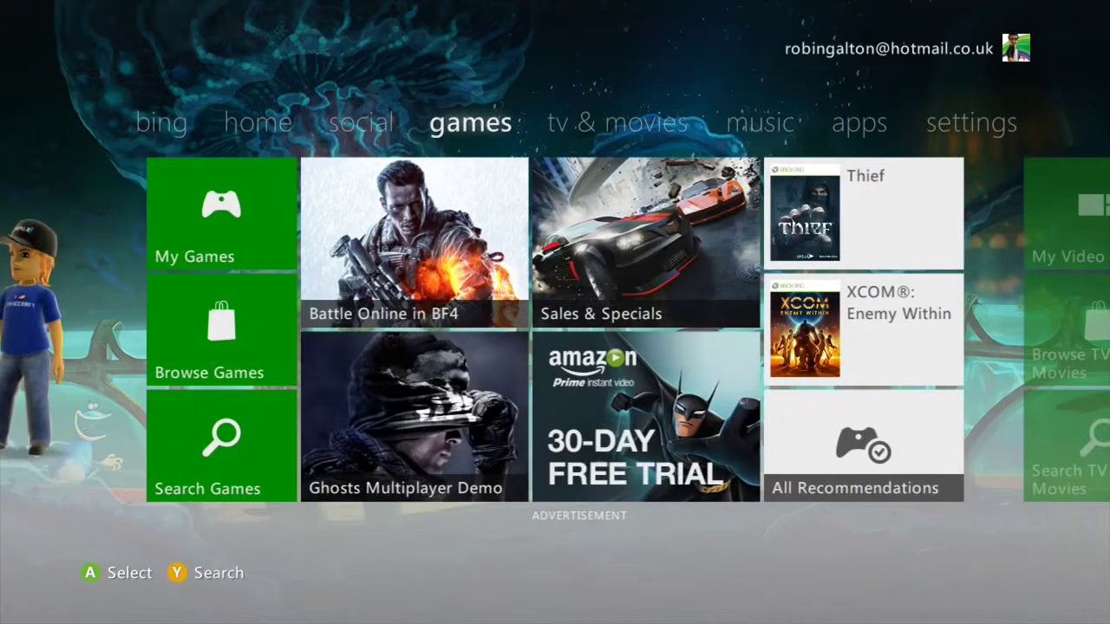
pyautogui.press('Left')
pyautogui.press('Left')
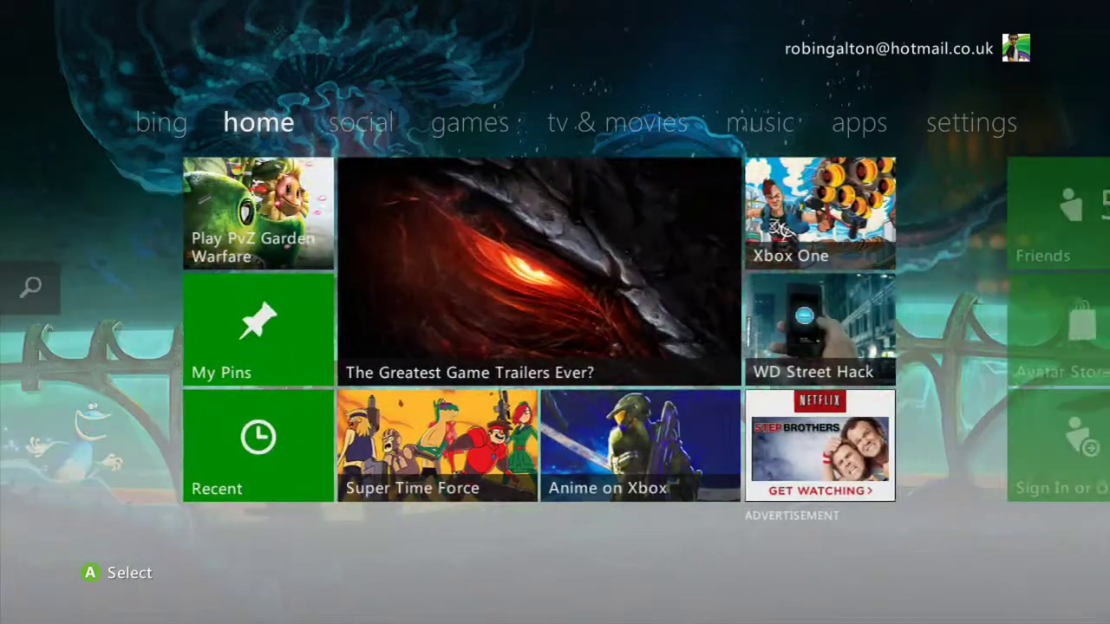
pyautogui.press('Right')
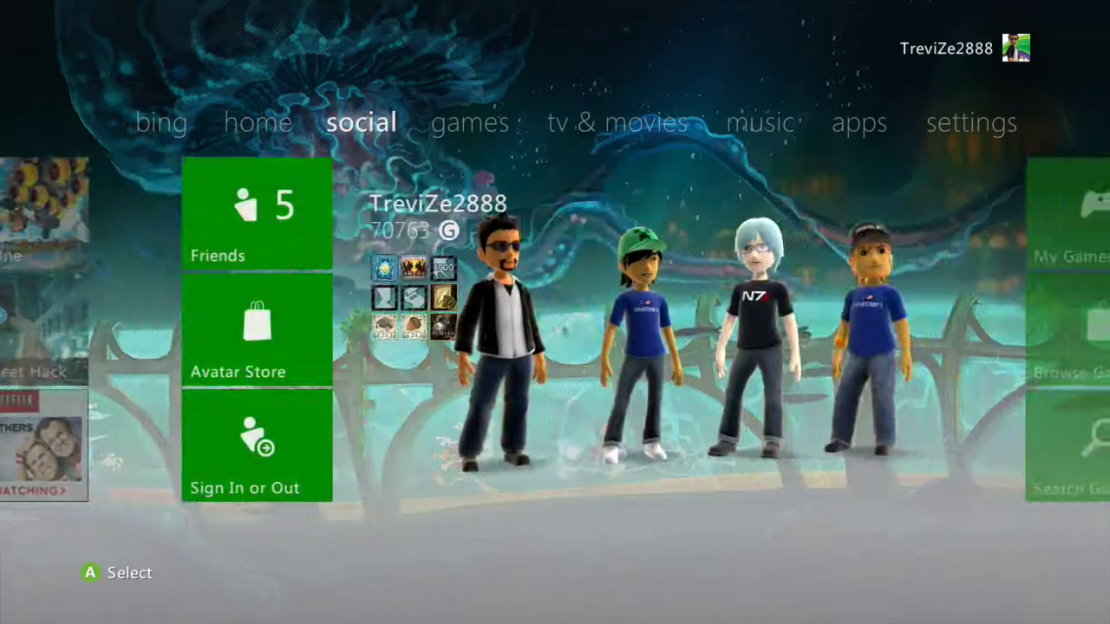
pyautogui.press('Right')
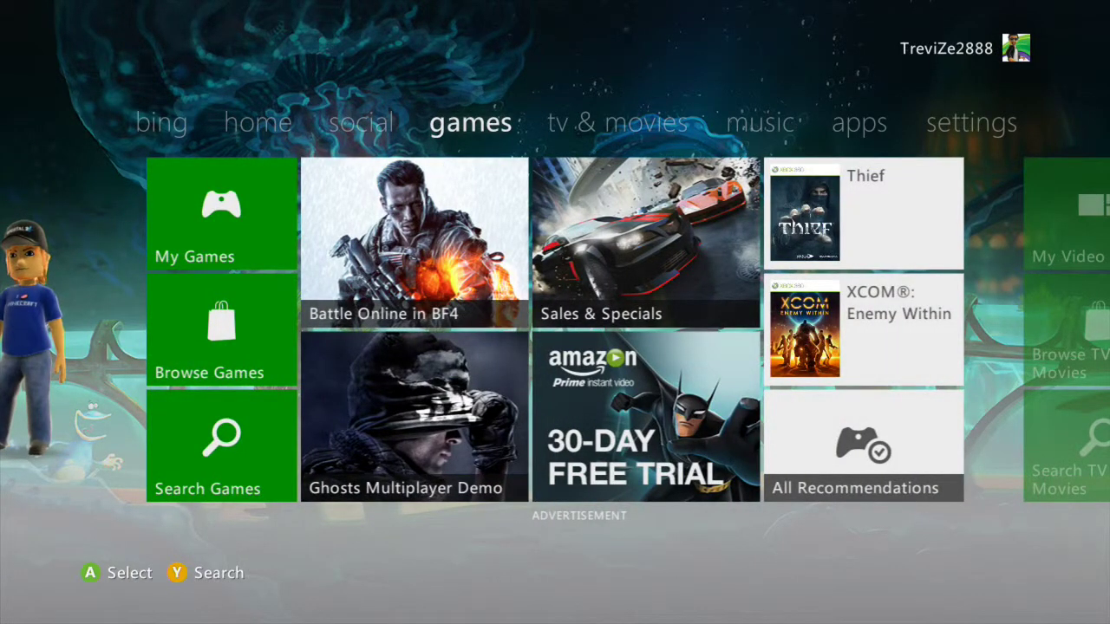
pyautogui.press('Right')
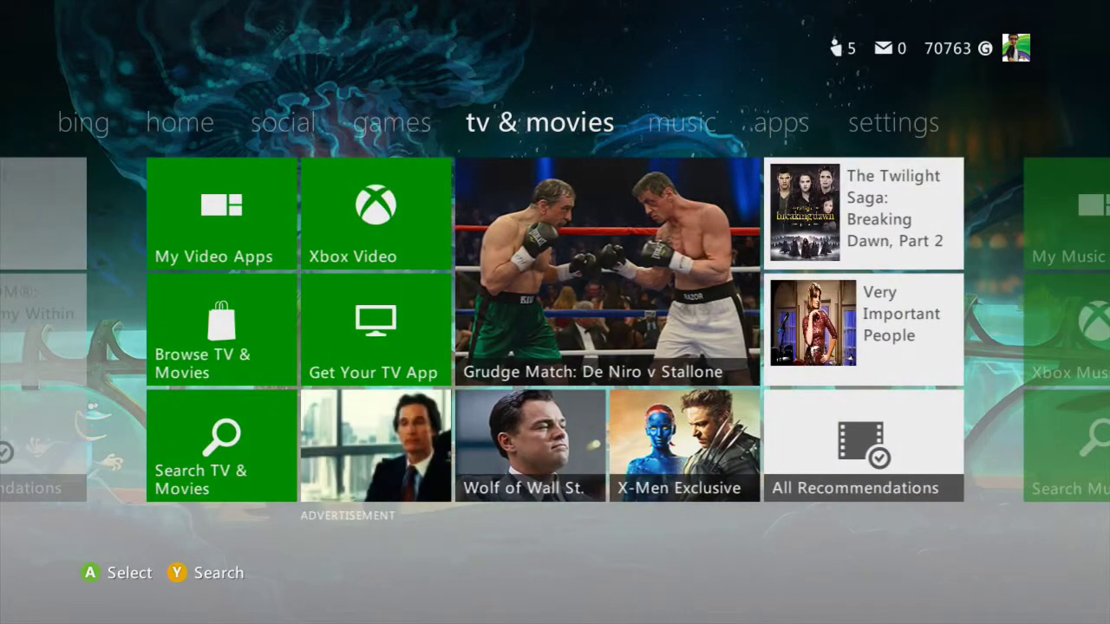
# Check Get Your TV App, which offers only Sky, and return to the hub.
pyautogui.press('Down')
pyautogui.press('Down')
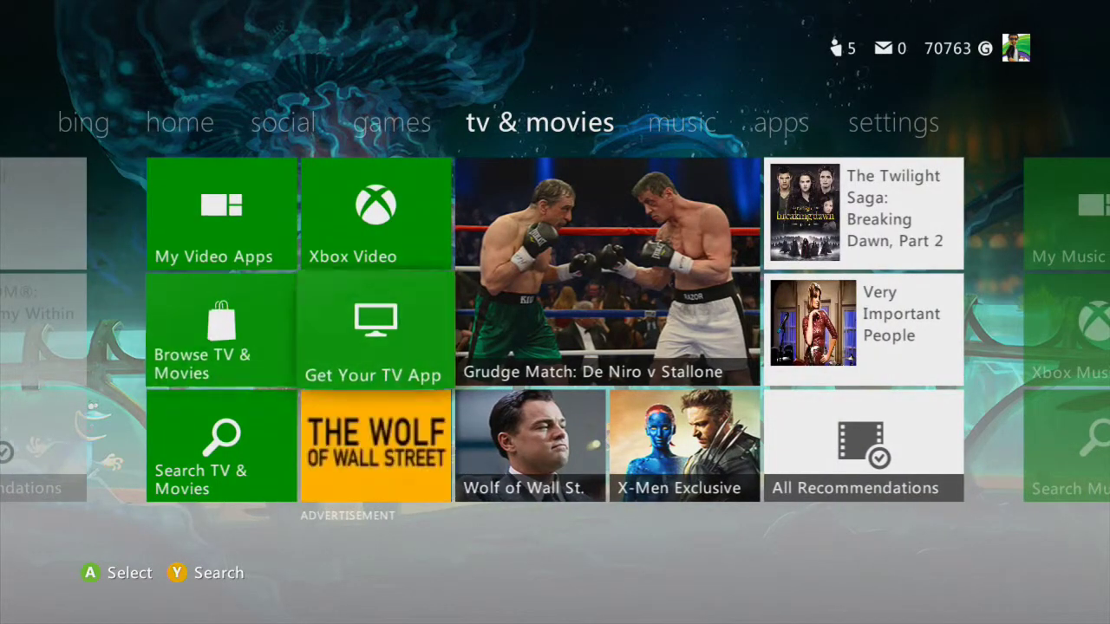
pyautogui.press('Right')
pyautogui.press('Return')
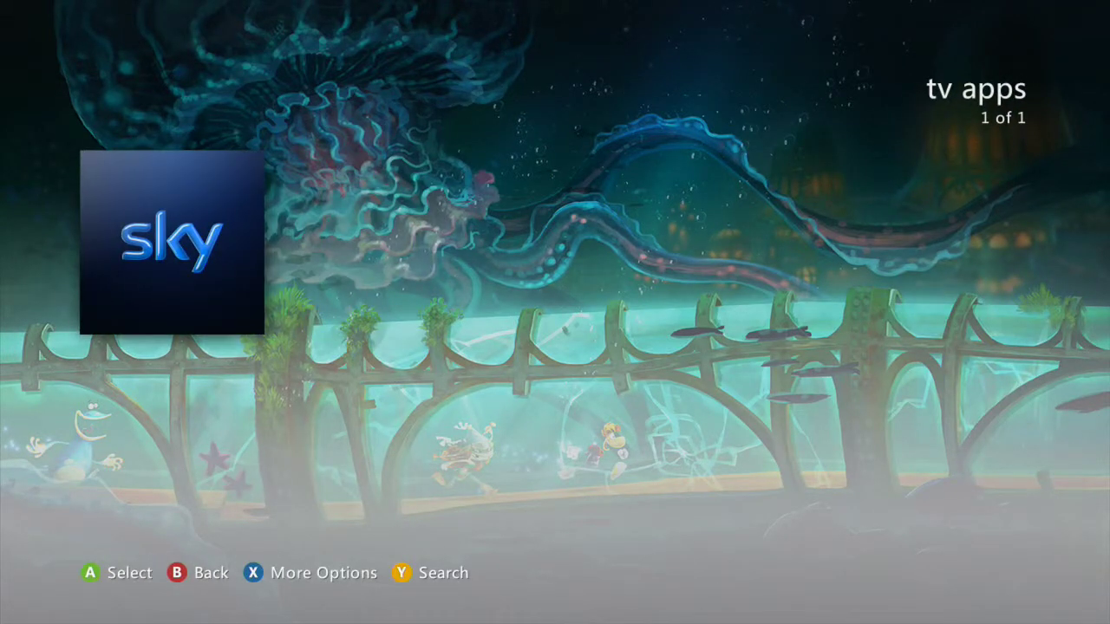
pyautogui.press('Escape')
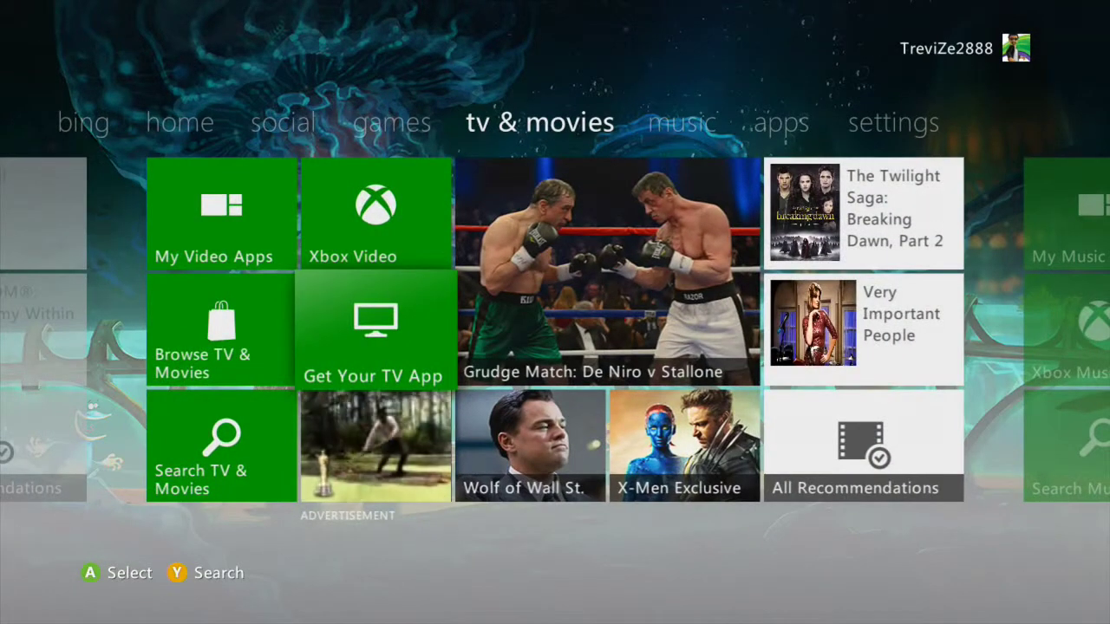
pyautogui.press('Return')
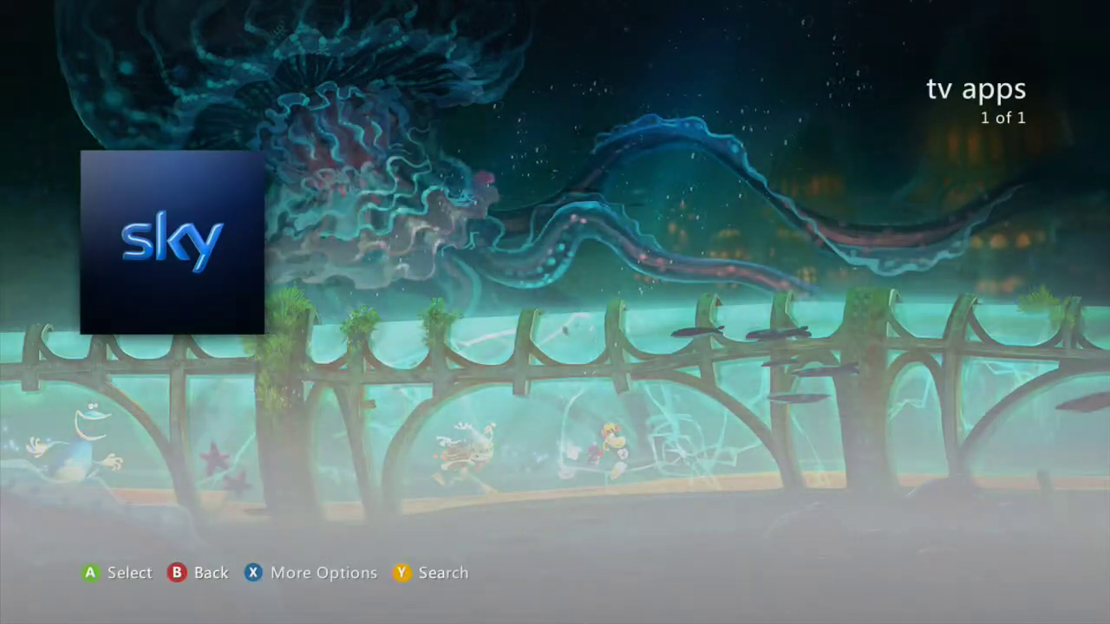
pyautogui.press('Escape')
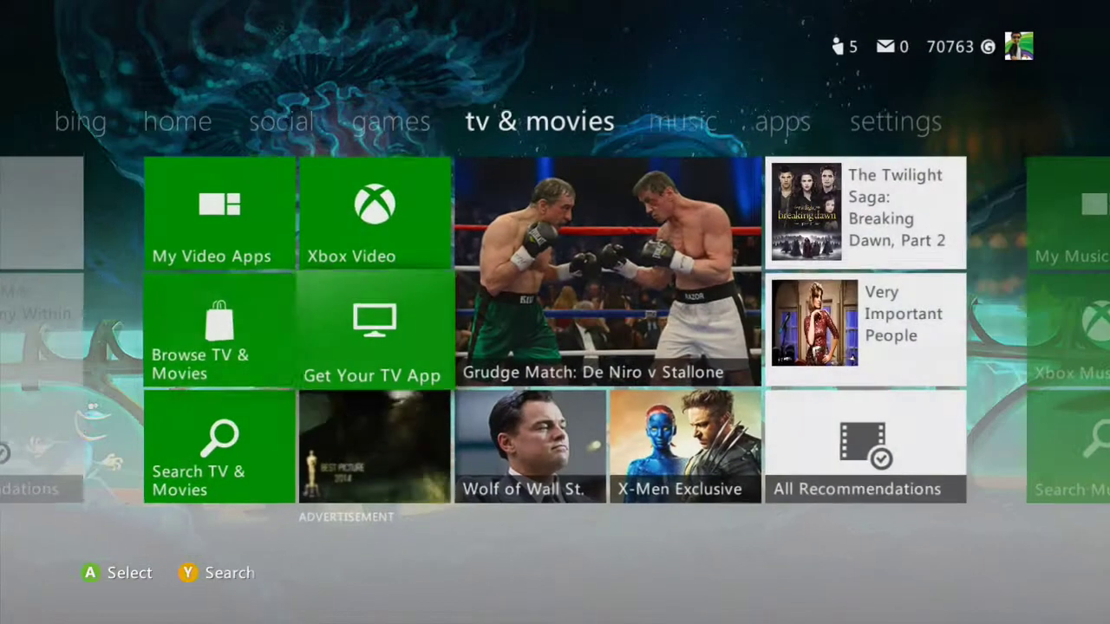
pyautogui.press('Left')
pyautogui.press('Up')
pyautogui.press('Down')
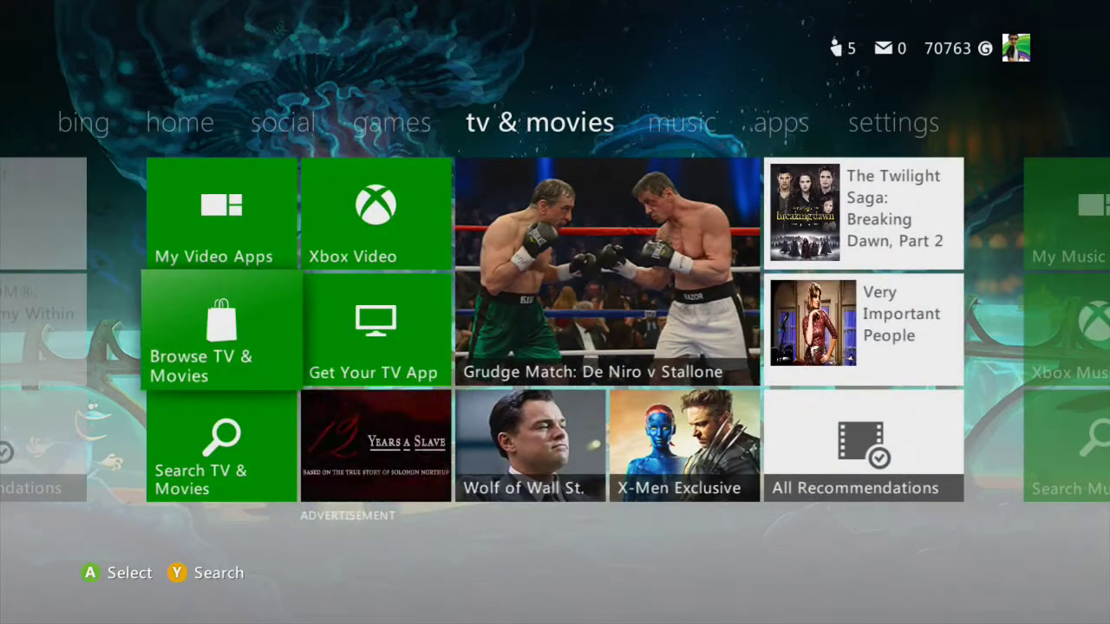
pyautogui.press('Return')
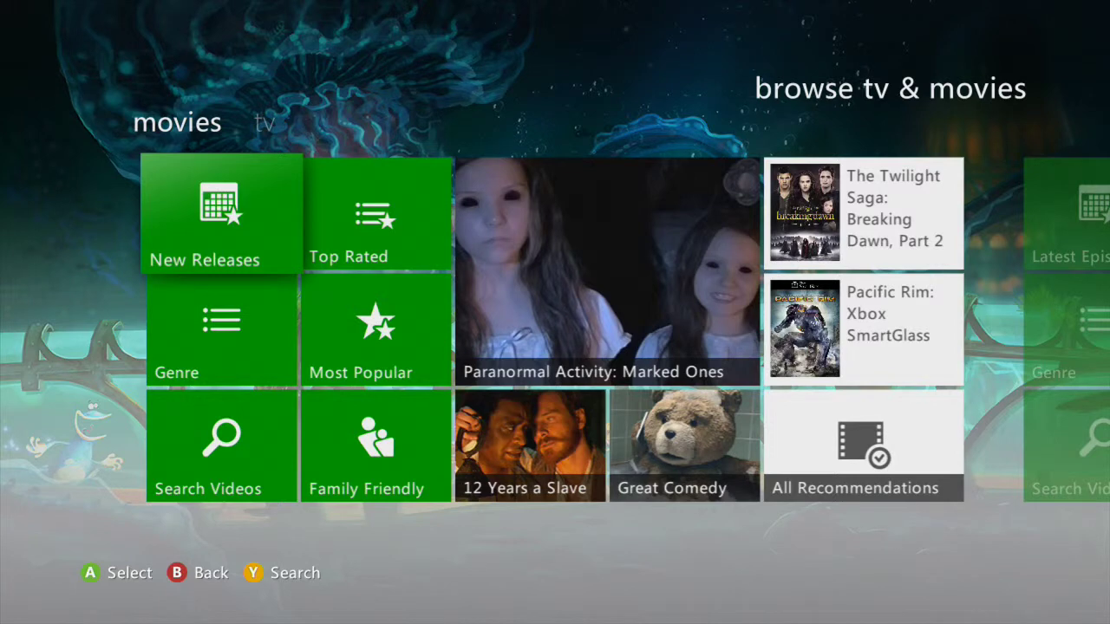
pyautogui.press('Escape')
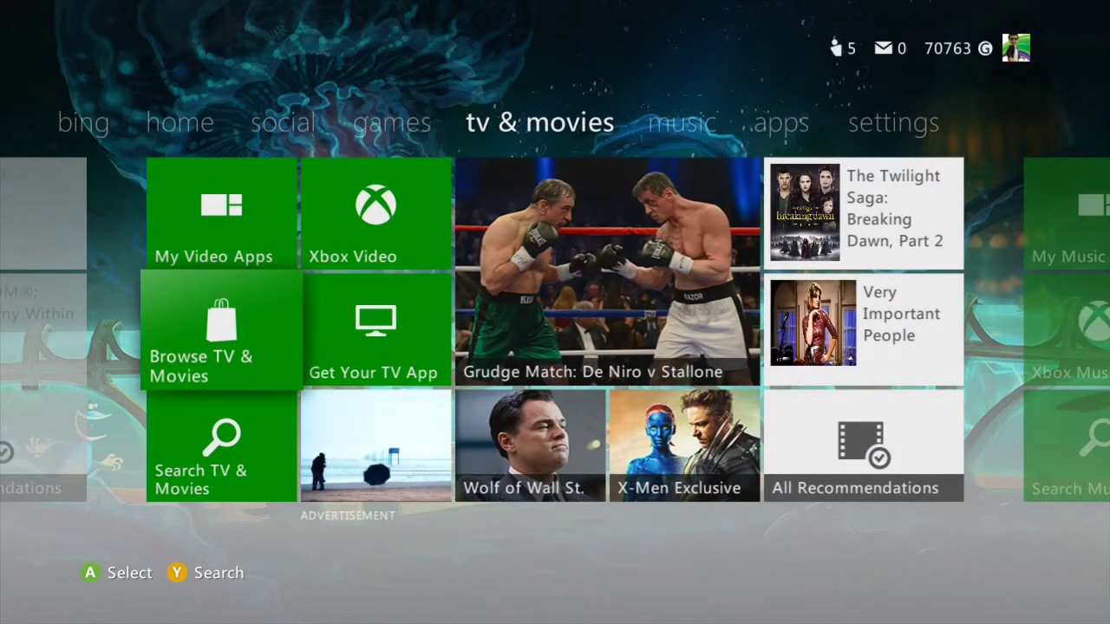
pyautogui.press('Up')
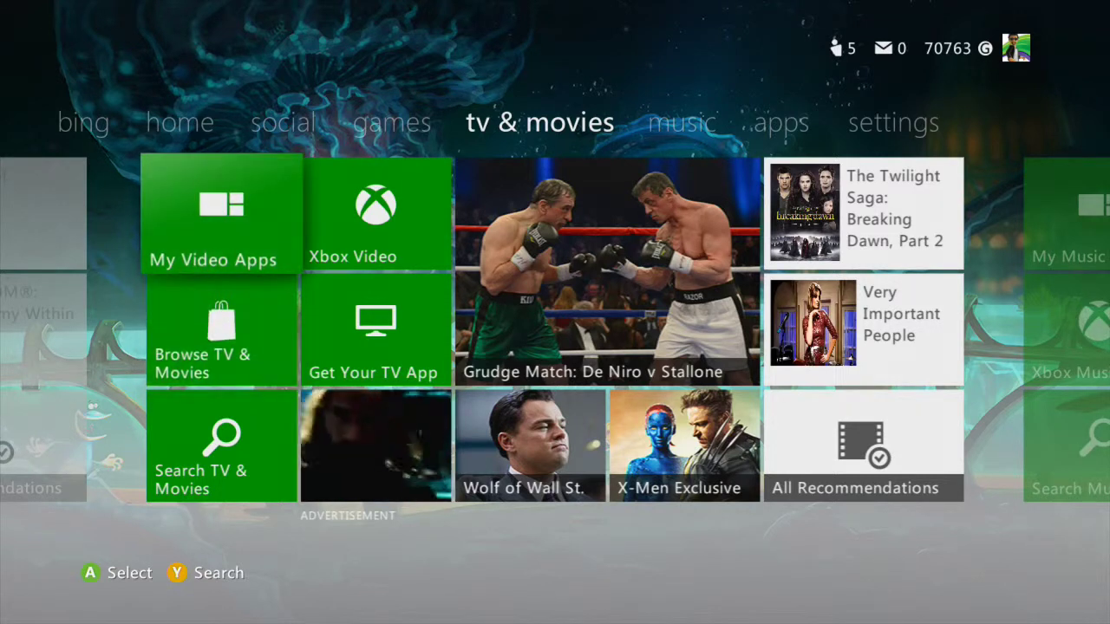
pyautogui.press('Down')
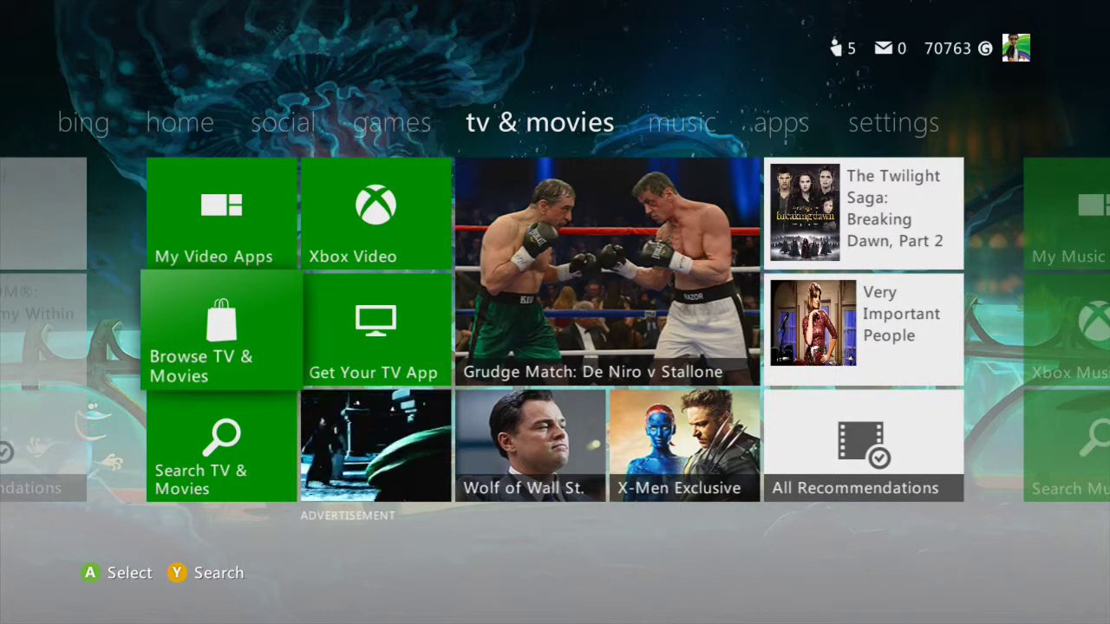
pyautogui.press('Right')
pyautogui.press('Return')
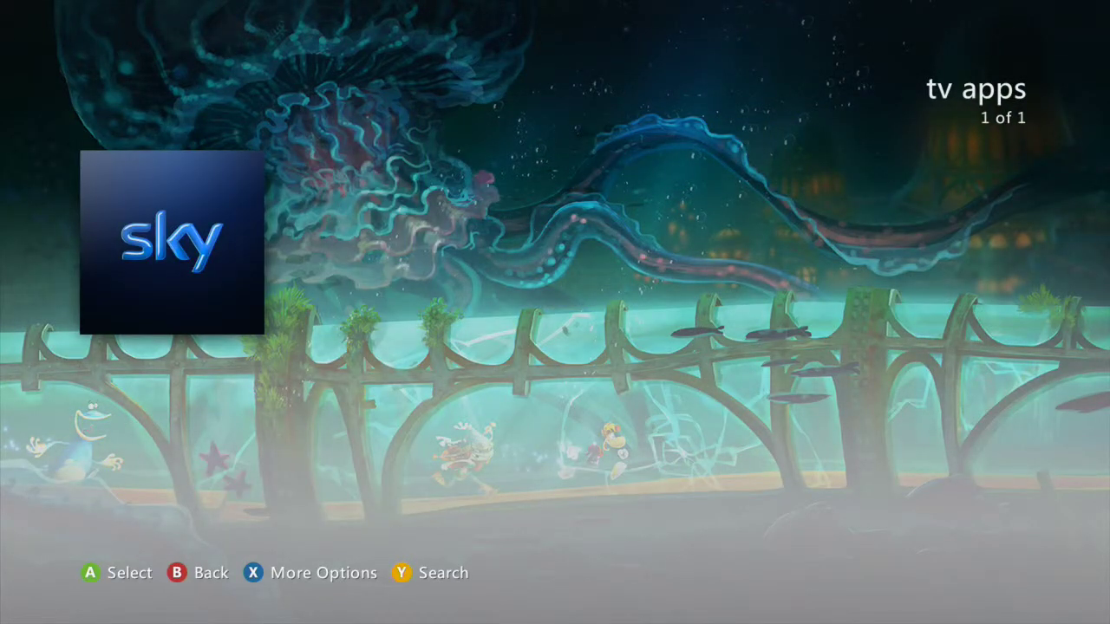
pyautogui.press('Escape')
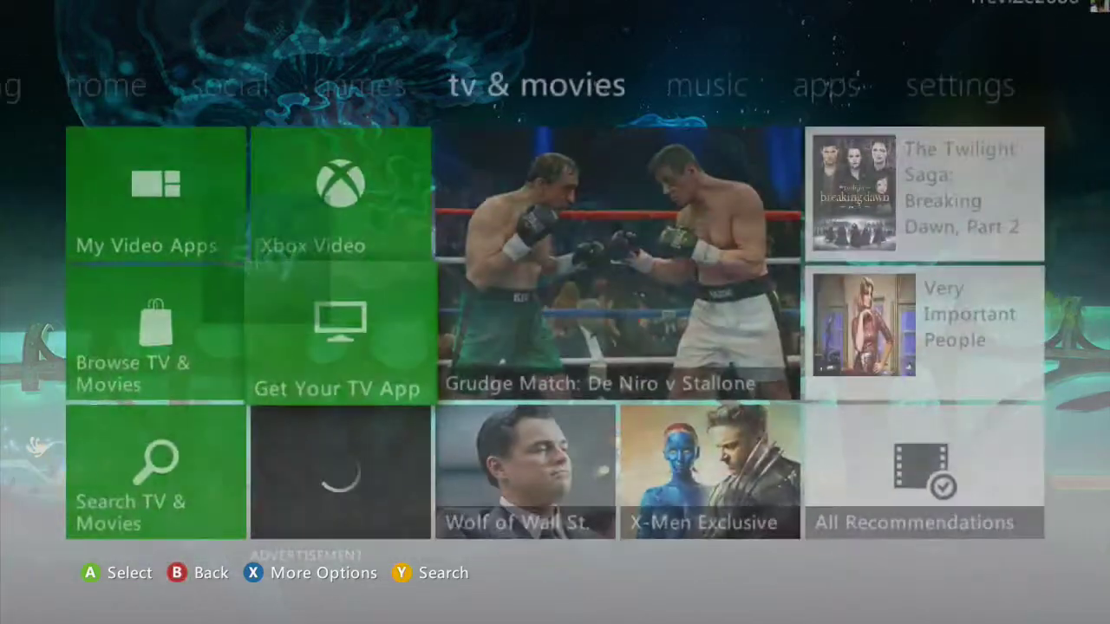
pyautogui.press('Left')
pyautogui.press('Down')
pyautogui.press('Up')
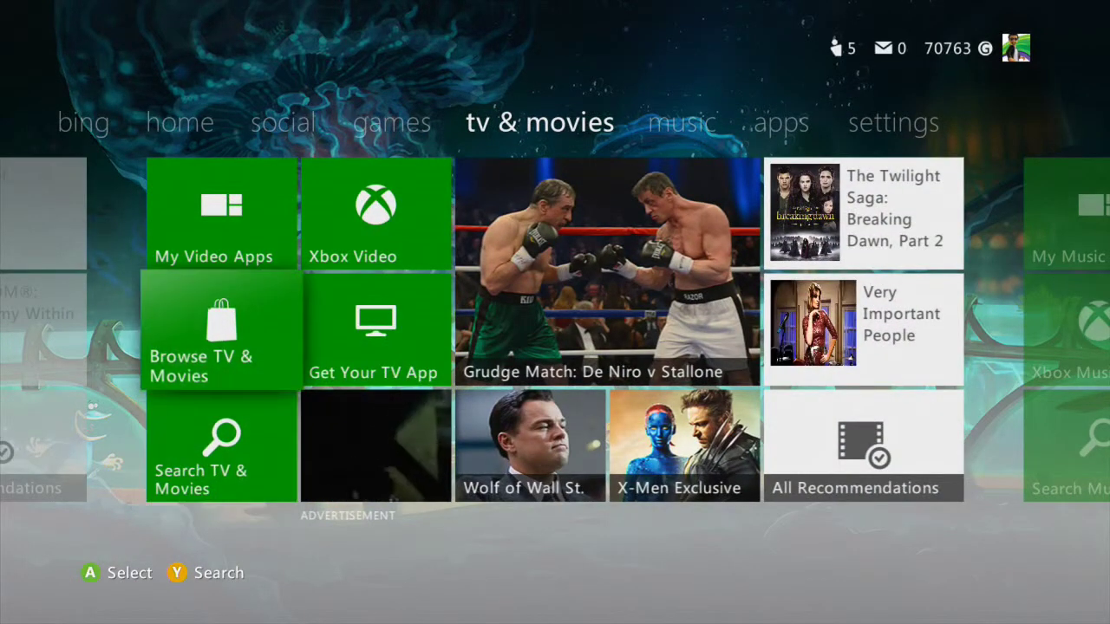
pyautogui.press('Up')
pyautogui.press('Up')
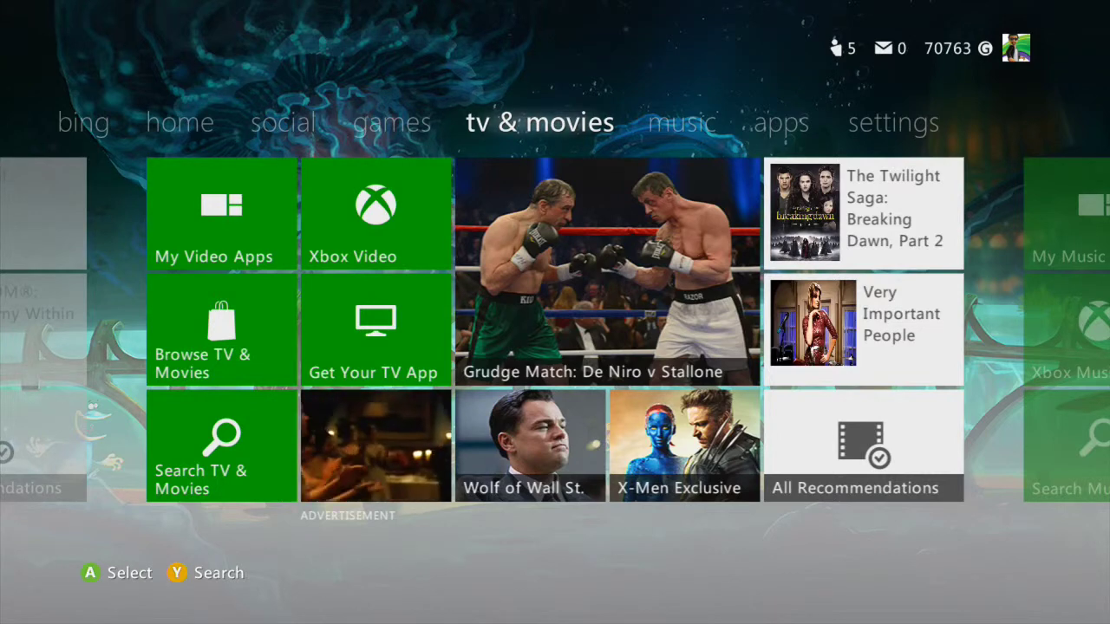
pyautogui.press('Down')
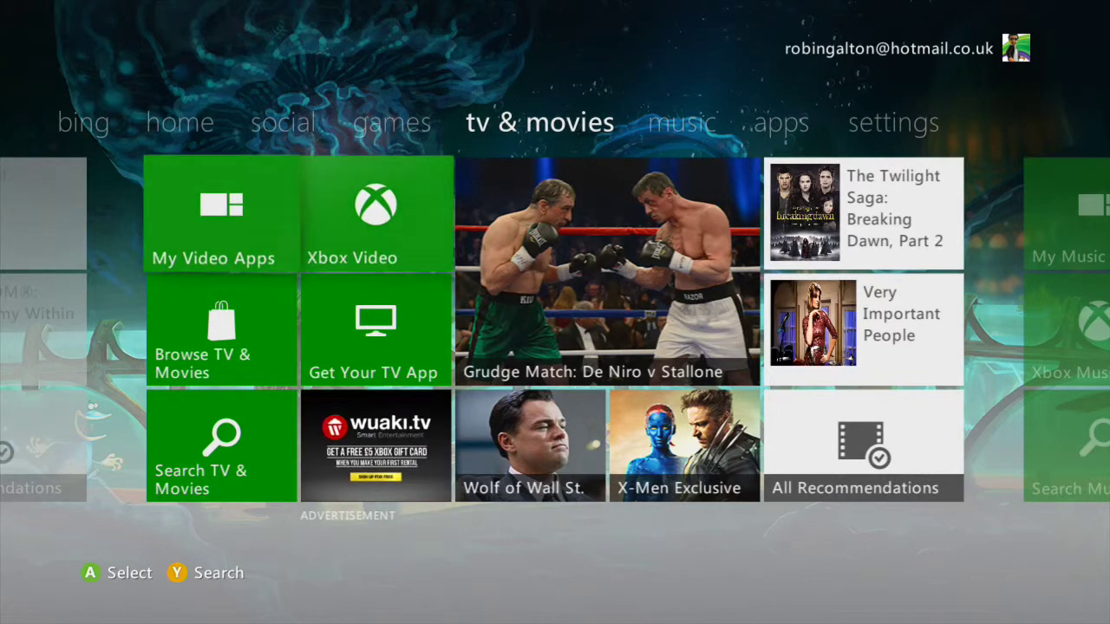
# Open My Video Apps and browse its eight tiles, including YouTube, Xbox Video and BBC iPlayer.
pyautogui.press('Return')
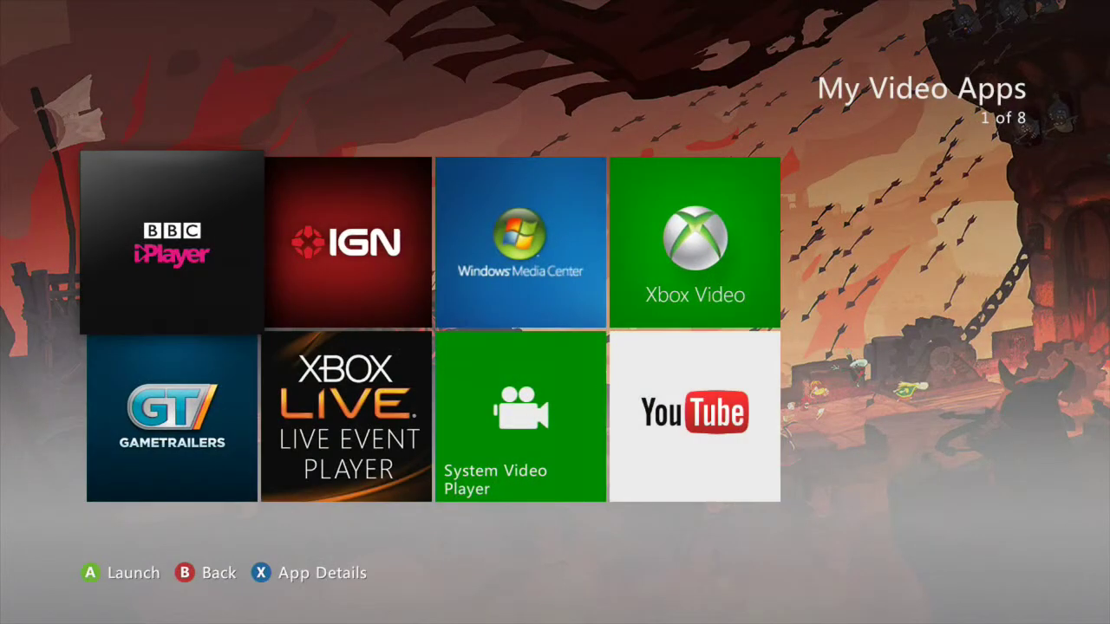
pyautogui.press('Right')
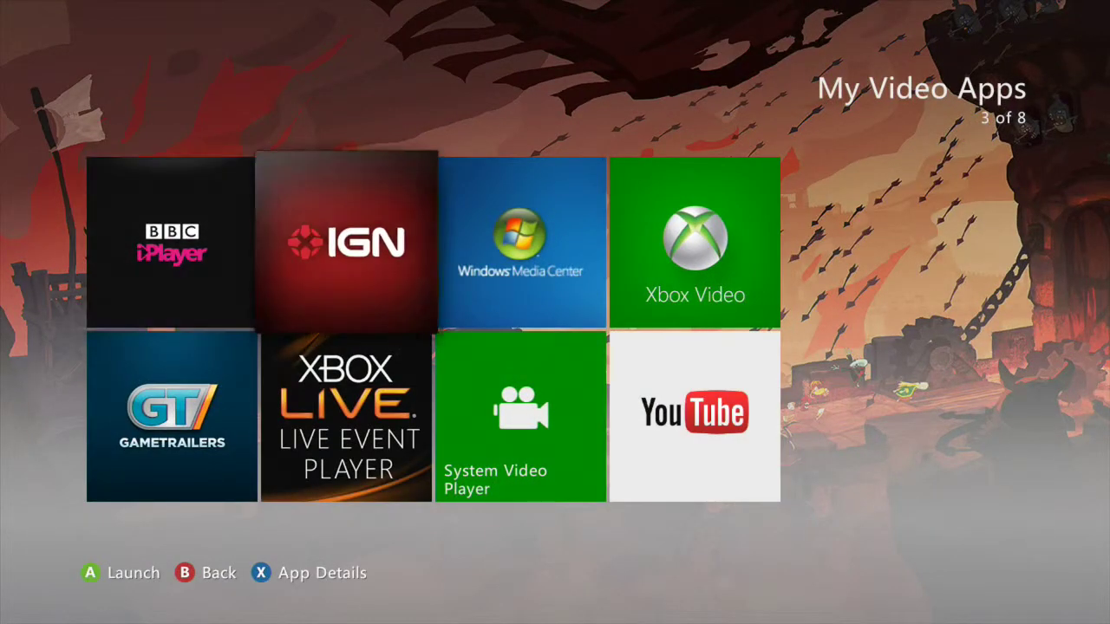
pyautogui.press('Right')
pyautogui.press('Right')
pyautogui.press('Down')
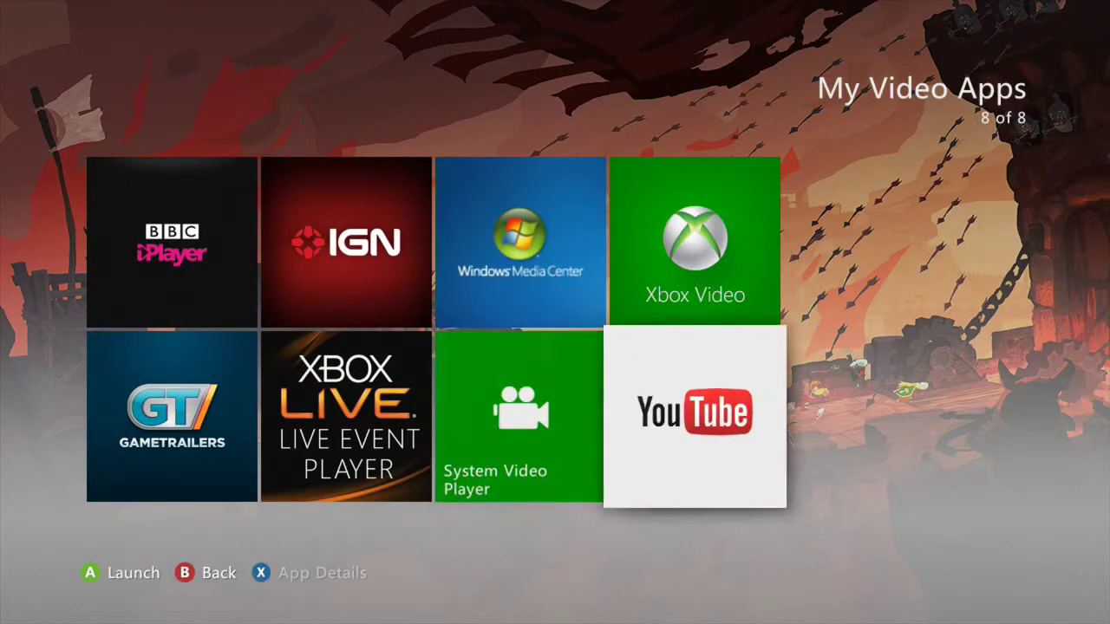
pyautogui.press('Up')
pyautogui.press('Down')
pyautogui.press('Left')
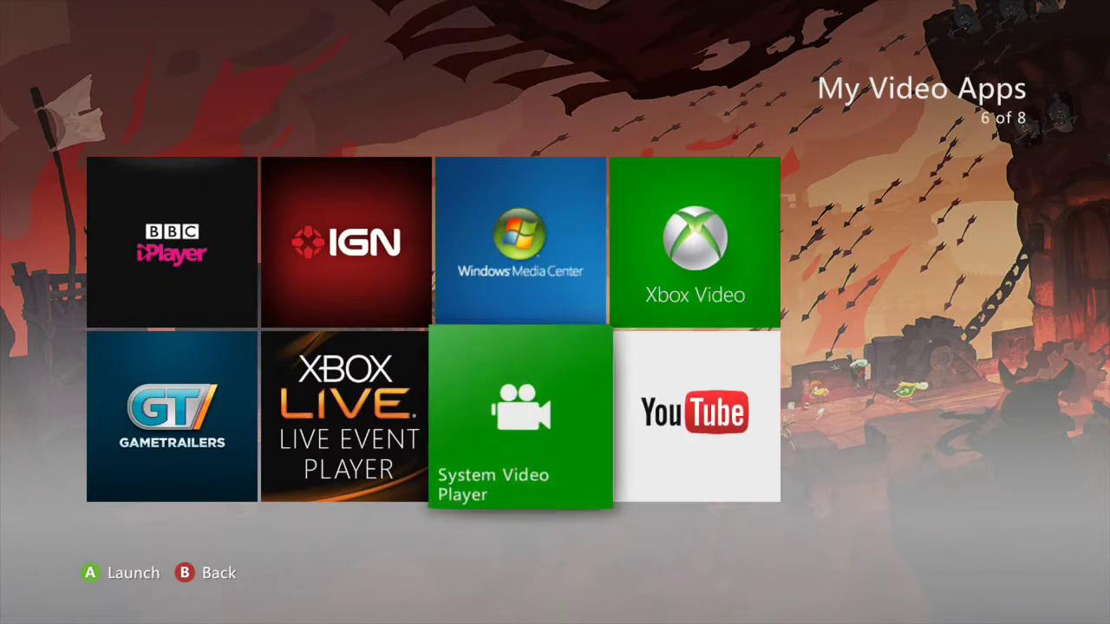
pyautogui.press('Left')
pyautogui.press('Left')
pyautogui.press('Up')
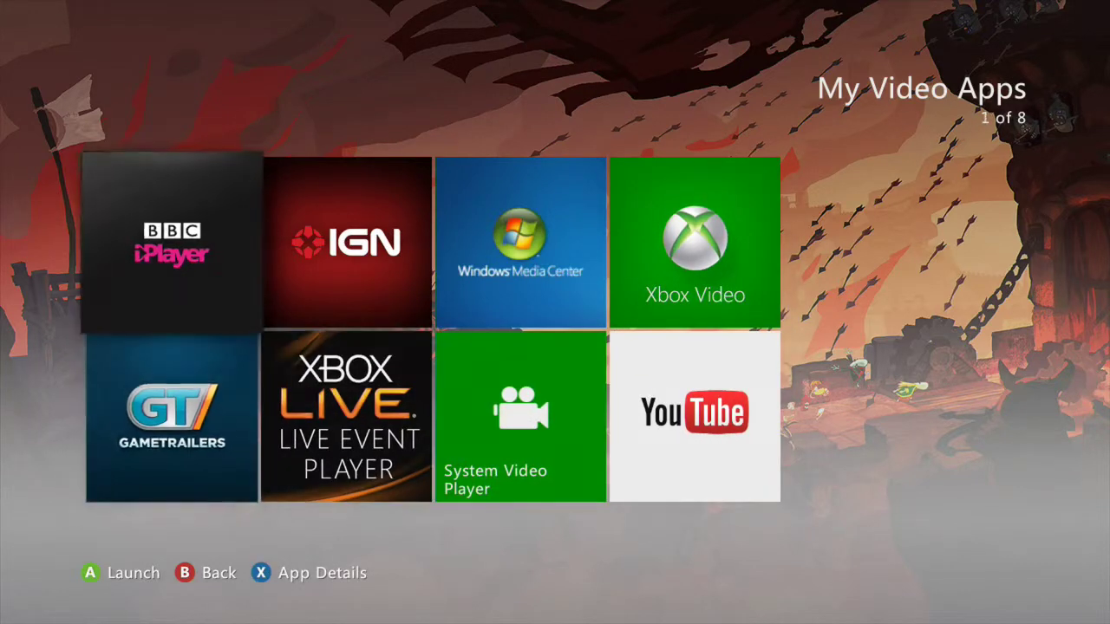
pyautogui.press('Right')
# Back out to the games hub and look over My Games and the featured game offers.
pyautogui.press('Escape')
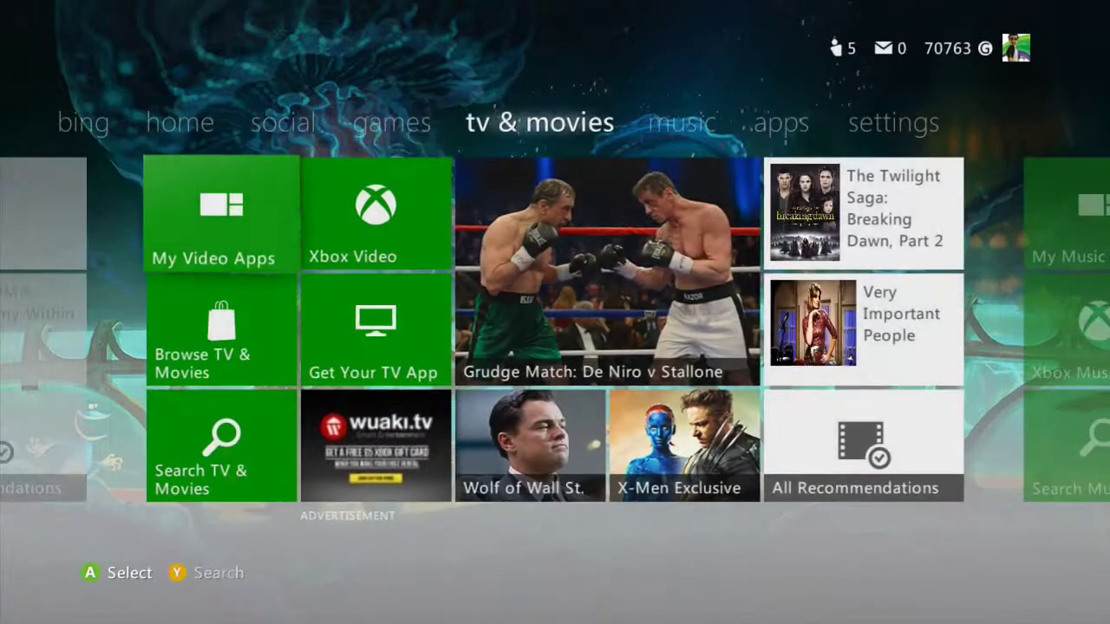
pyautogui.press('Left')
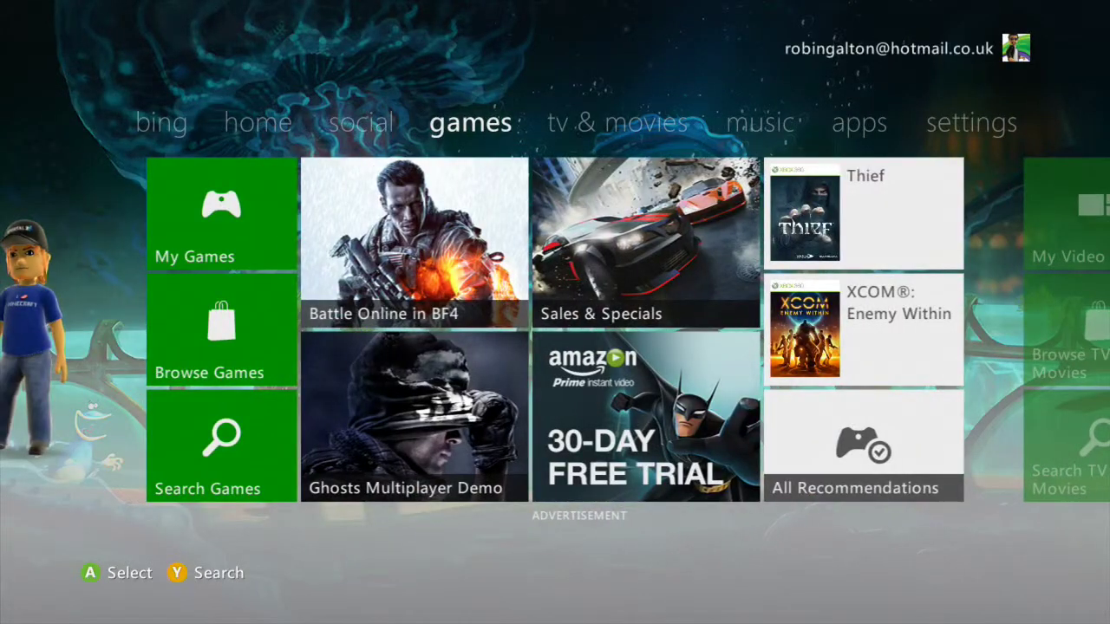
pyautogui.press('Down')
pyautogui.press('Right')
pyautogui.press('Down')
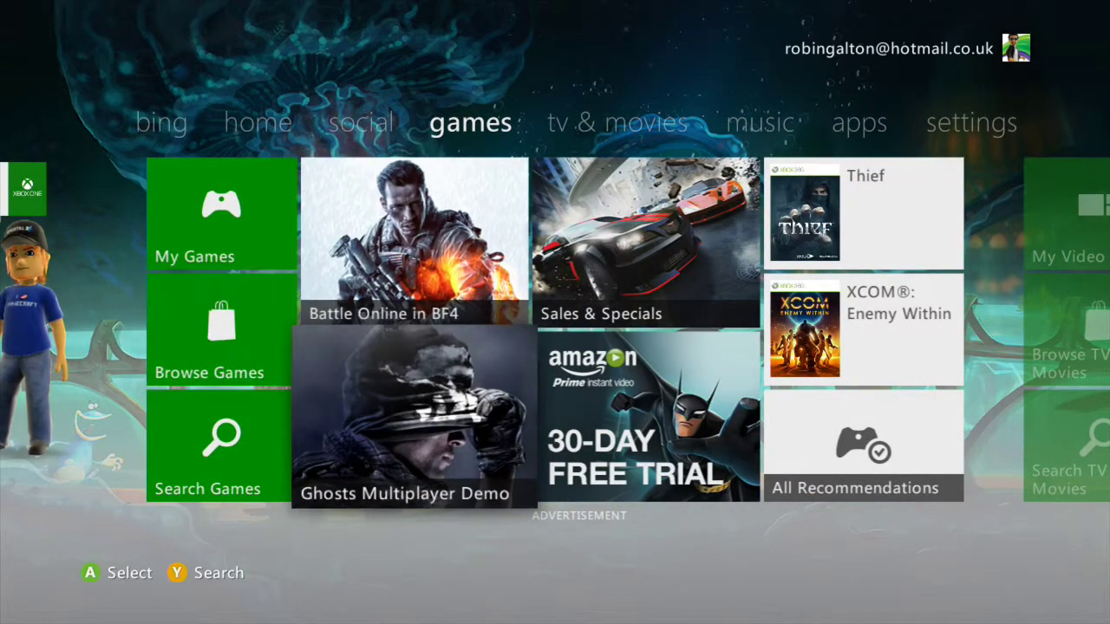
pyautogui.press('Left')
pyautogui.press('Left')
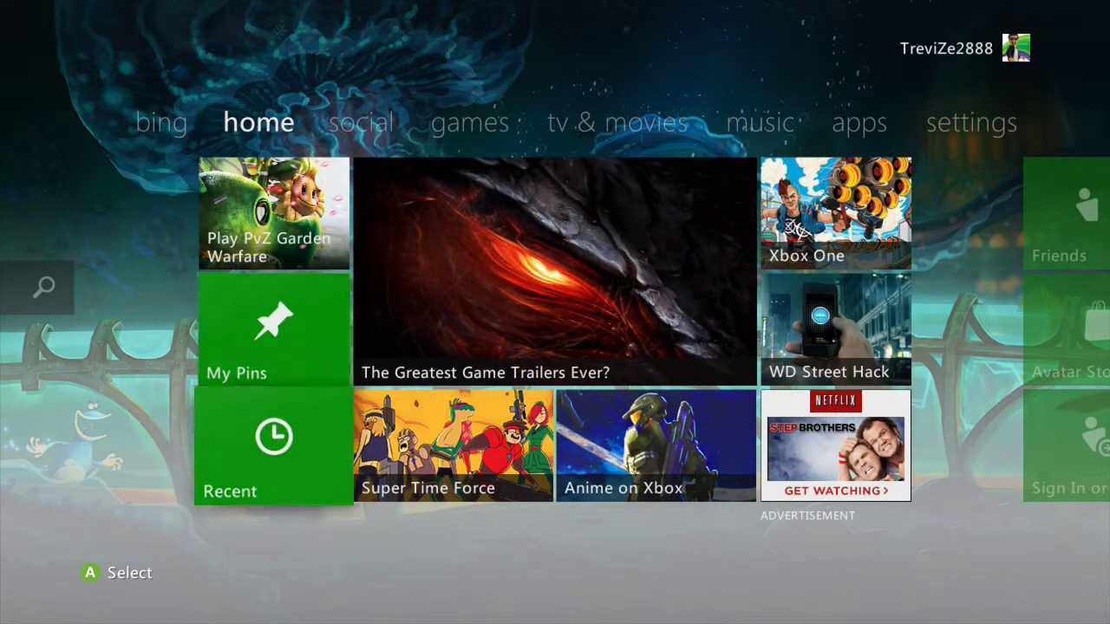
# Browse the home hub promos: PvZ Garden Warfare, WD Street Hack and Netflix.
pyautogui.press('Up')
pyautogui.press('Up')
pyautogui.press('Down')
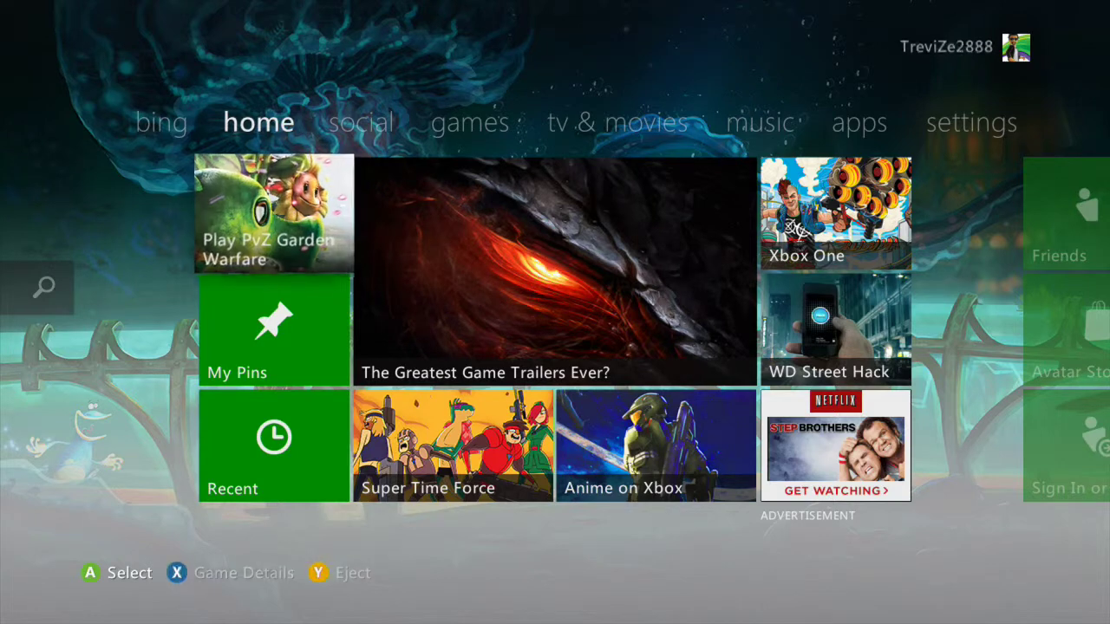
pyautogui.press('Right')
pyautogui.press('Right')
pyautogui.press('Down')
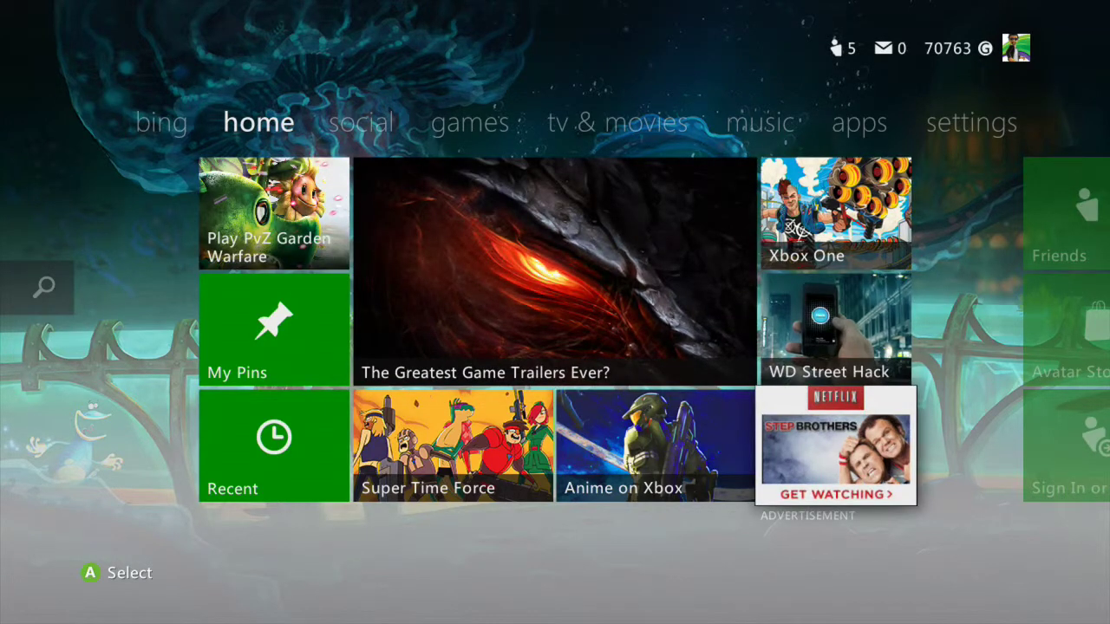
pyautogui.press('Left')
pyautogui.press('Left')
pyautogui.press('Left')
pyautogui.press('Up')
pyautogui.press('Up')
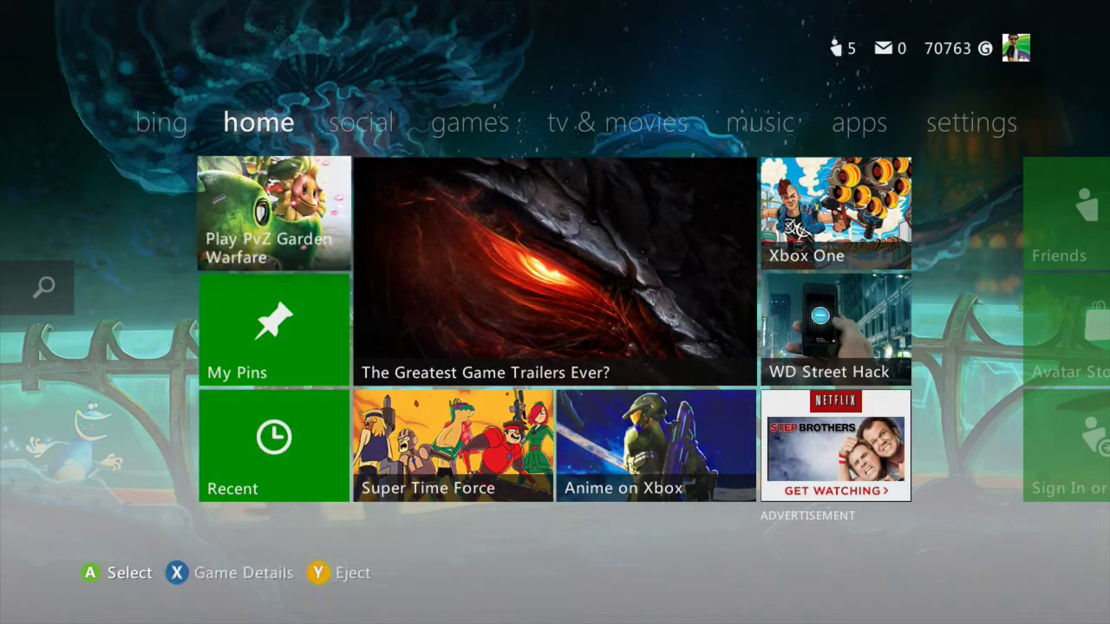
pyautogui.press('Up')
# Flip between the social hub and the home hub, settling on home.
pyautogui.press('Right')
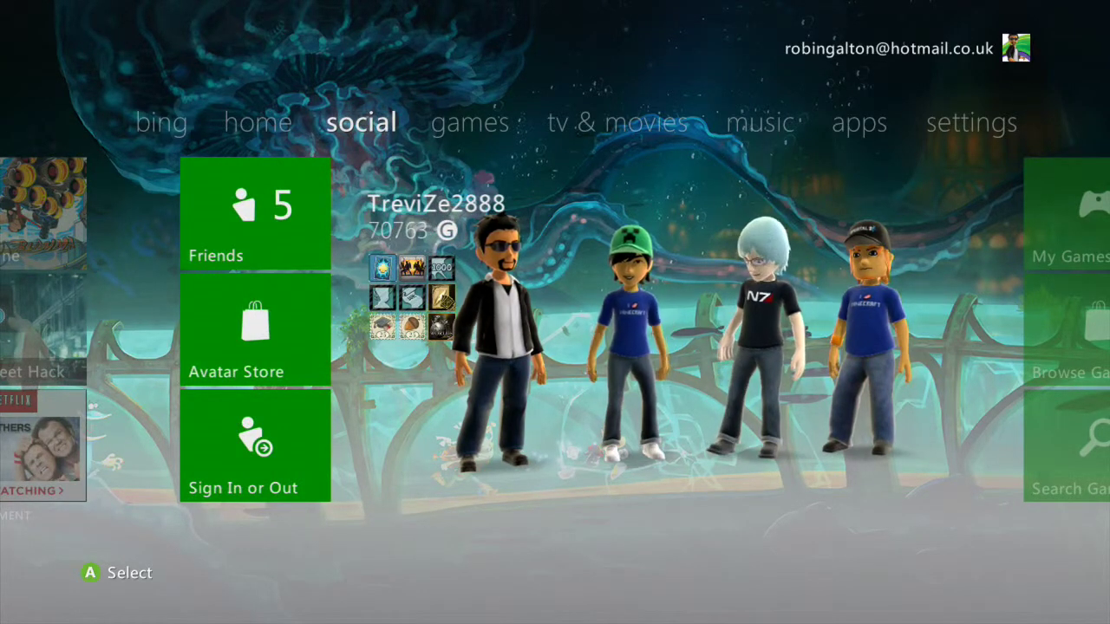
pyautogui.press('Left')
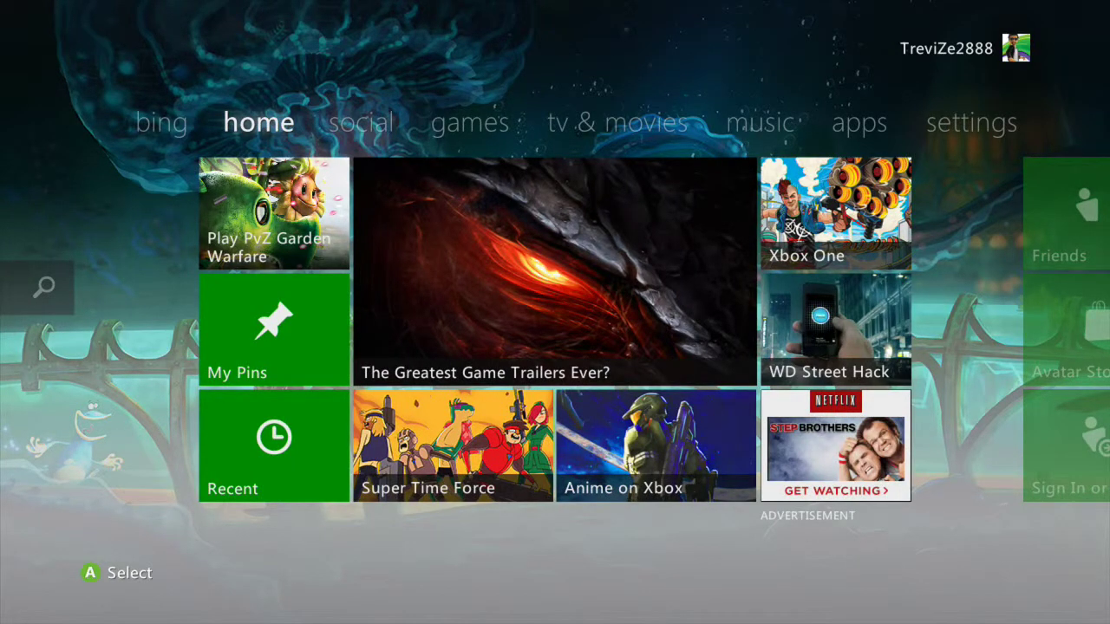
pyautogui.press('Right')
pyautogui.press('Left')
pyautogui.press('Right')
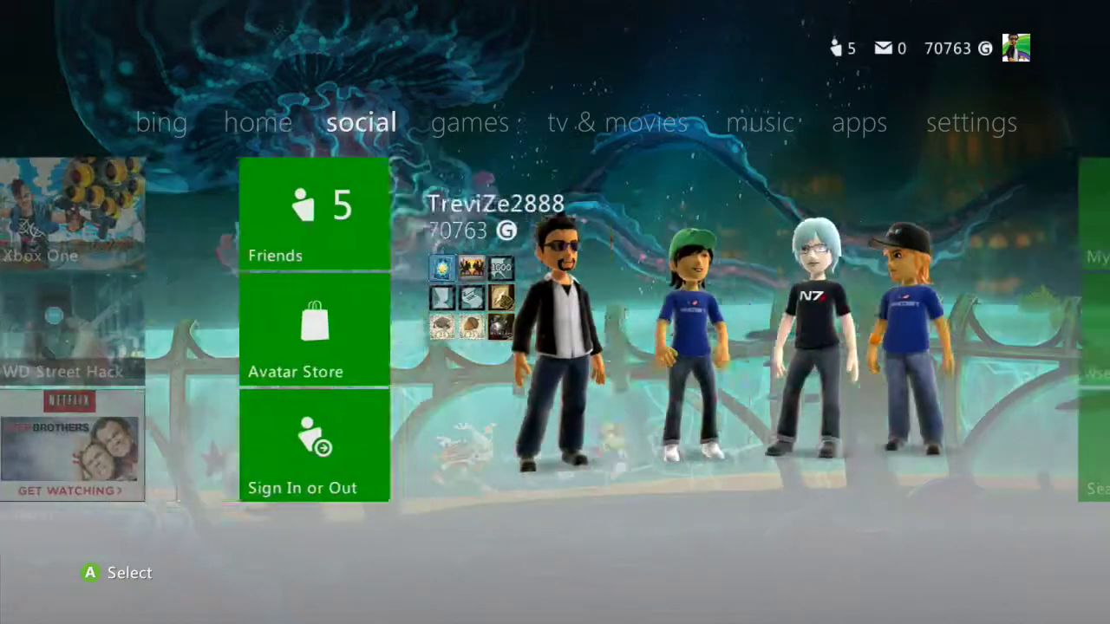
pyautogui.press('Left')
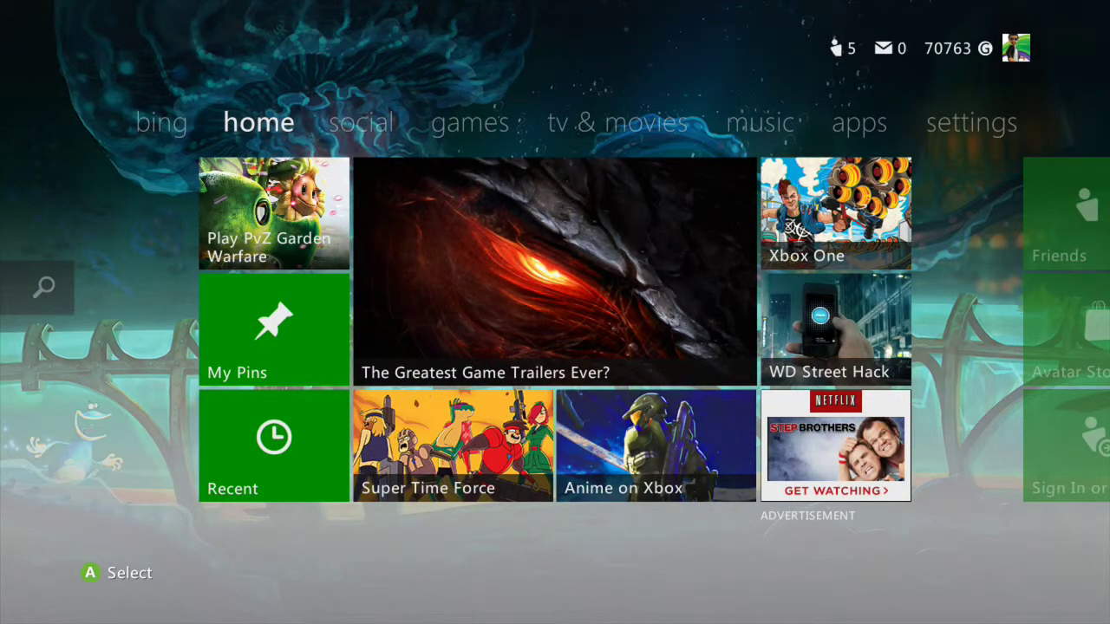
# Switch to the games hub and look over My Games, Browse Games and Search Games.
pyautogui.press('Right')
pyautogui.press('Right')
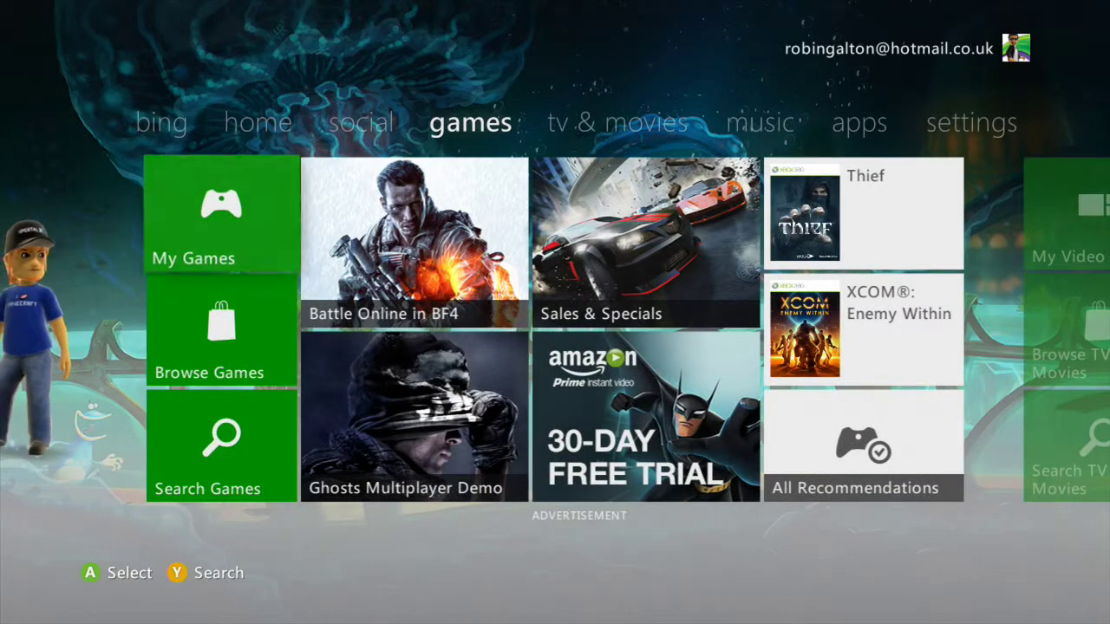
pyautogui.press('Down')
pyautogui.press('Up')
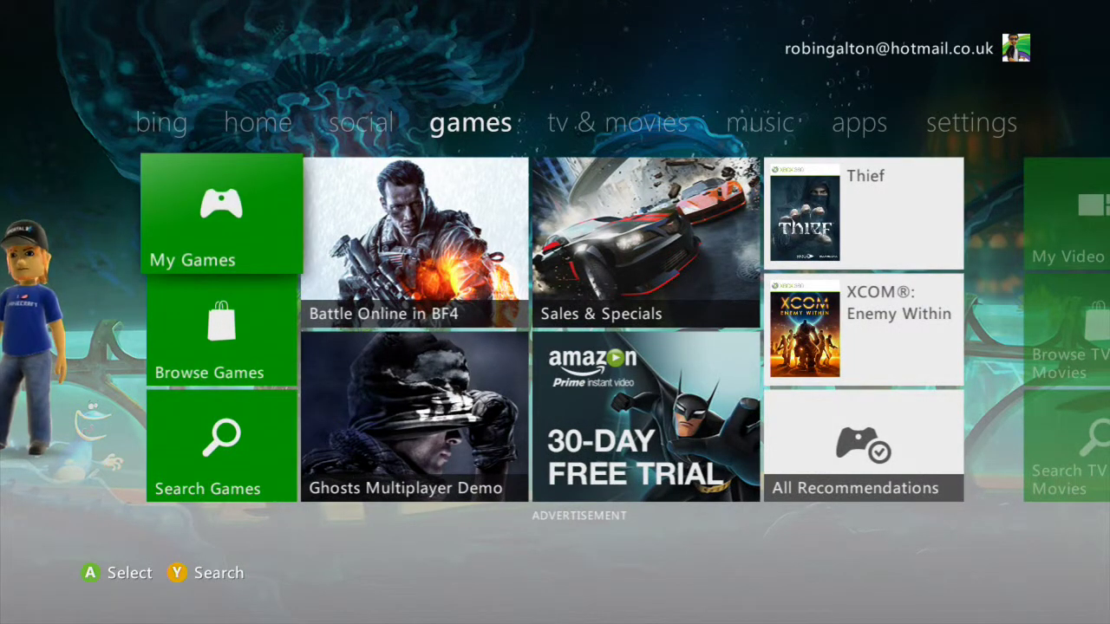
pyautogui.press('Down')
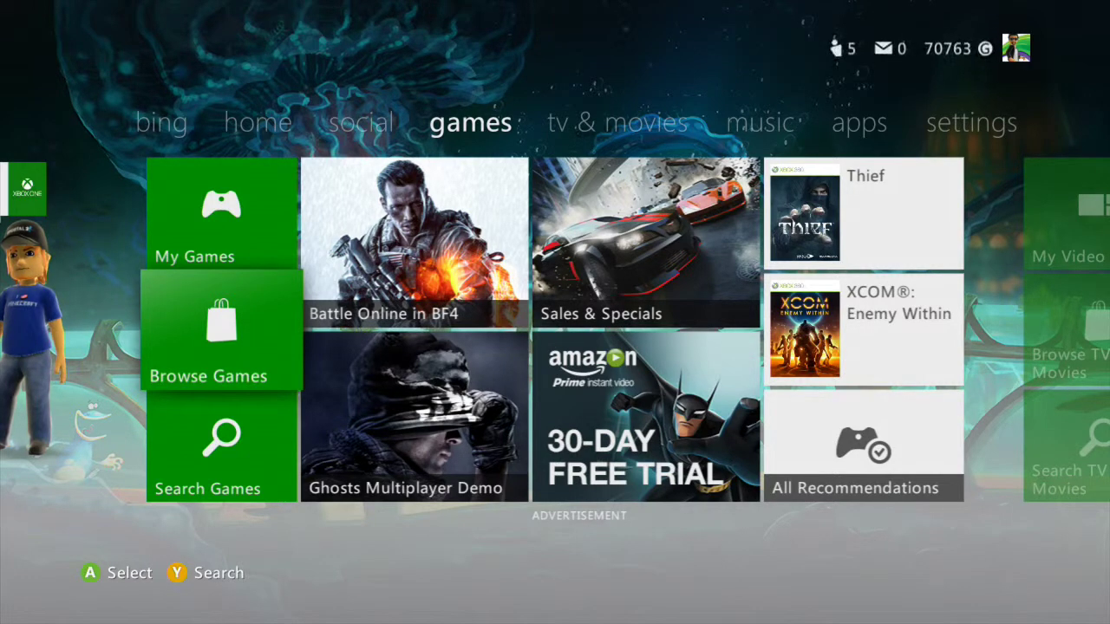
pyautogui.press('Up')
pyautogui.press('Down')
pyautogui.press('Down')
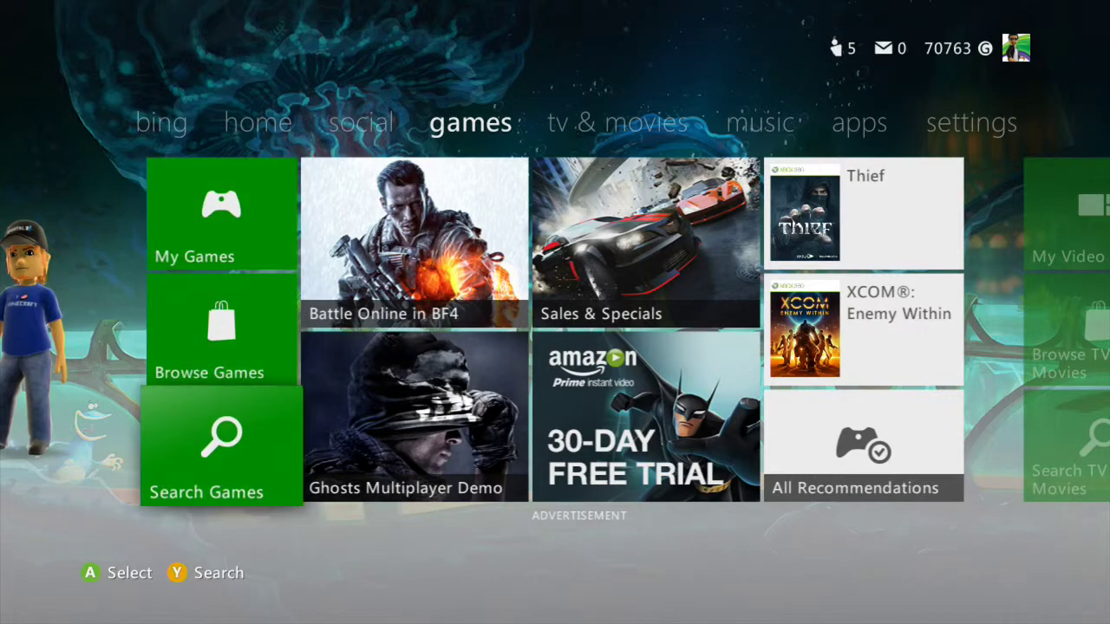
pyautogui.press('Up')
pyautogui.press('Up')
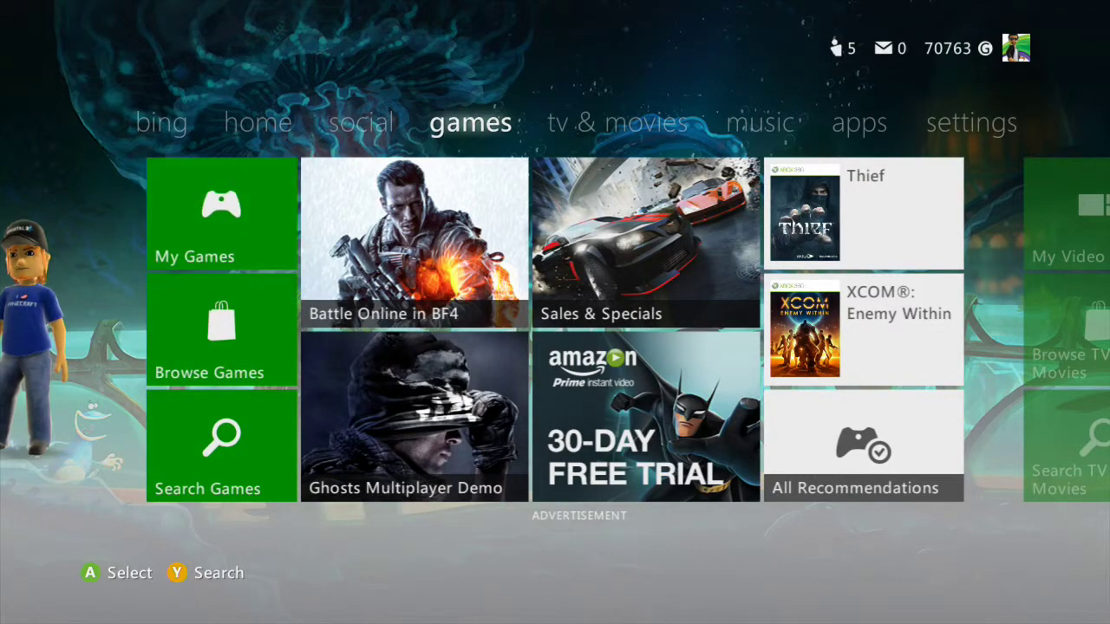
pyautogui.press('Left')
pyautogui.press('Right')
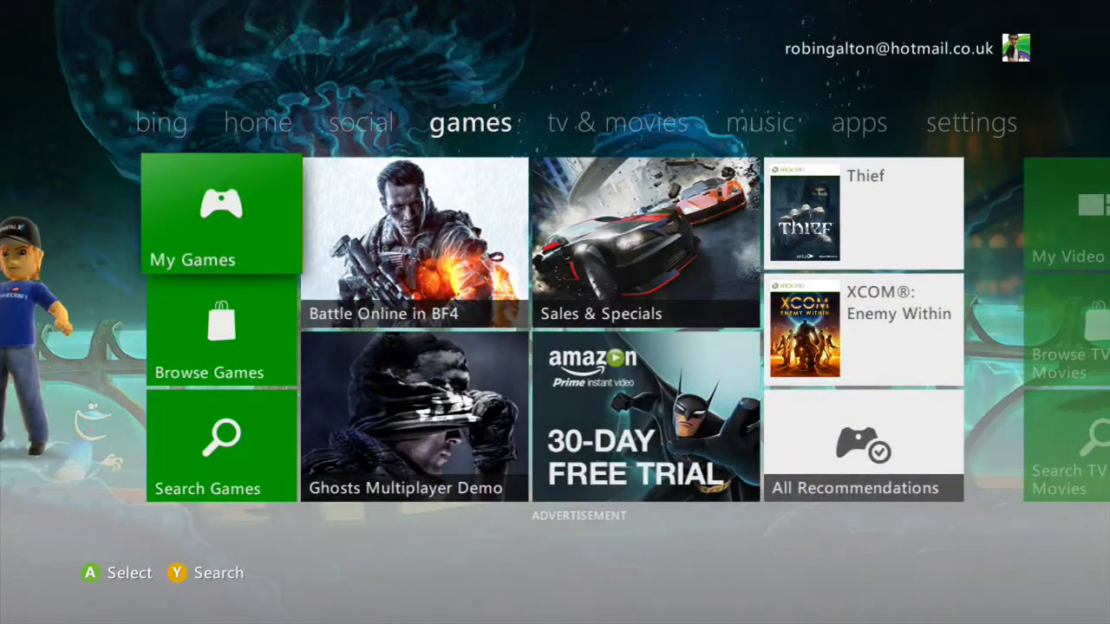
# In Browse Games, view the free Saints Row: The Third offer and the Games with Gold info.
pyautogui.press('Down')
pyautogui.press('Return')
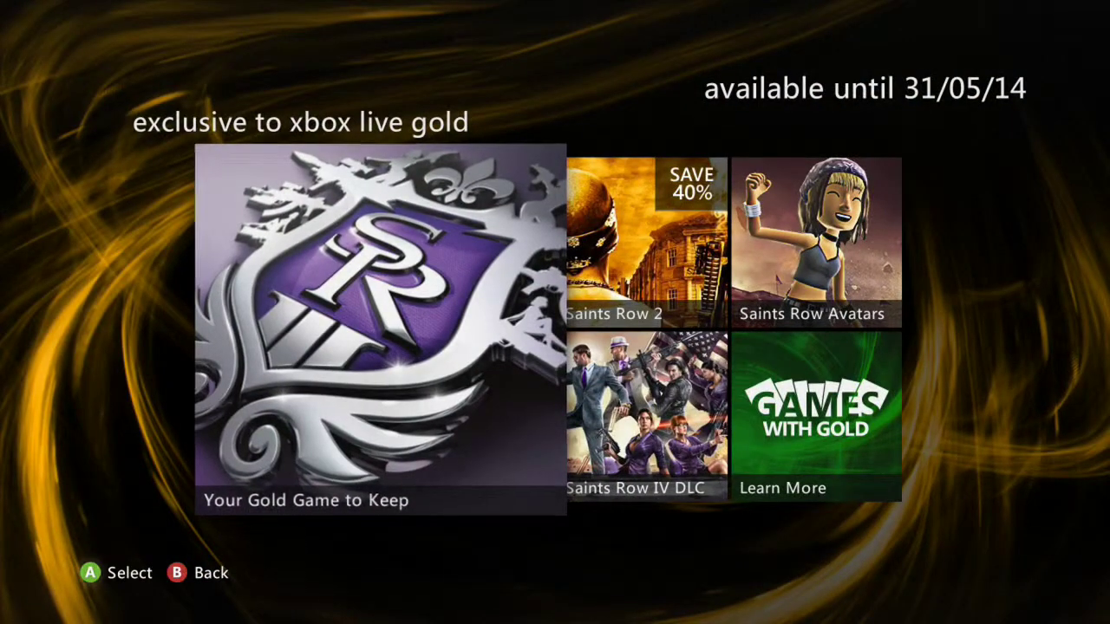
pyautogui.press('Return')
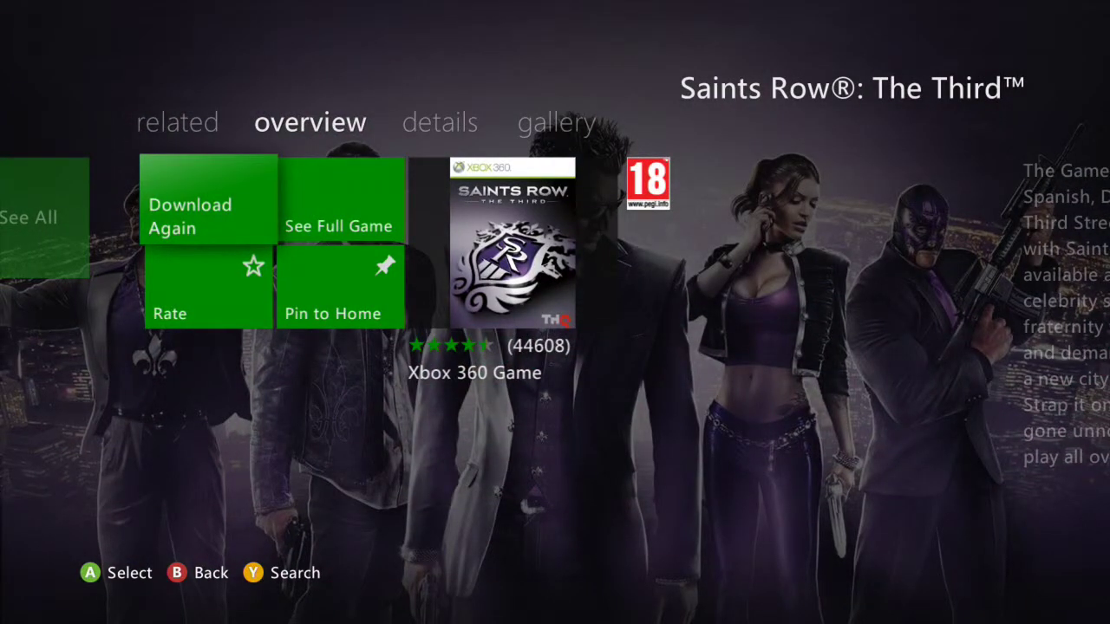
pyautogui.press('Escape')
pyautogui.press('Escape')
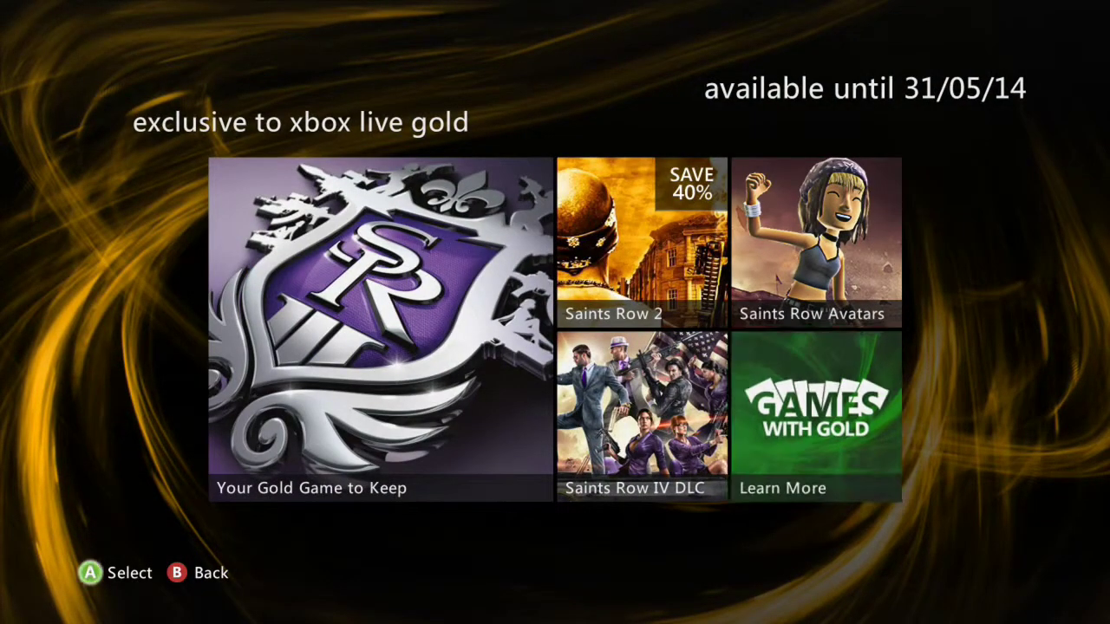
pyautogui.press('Return')
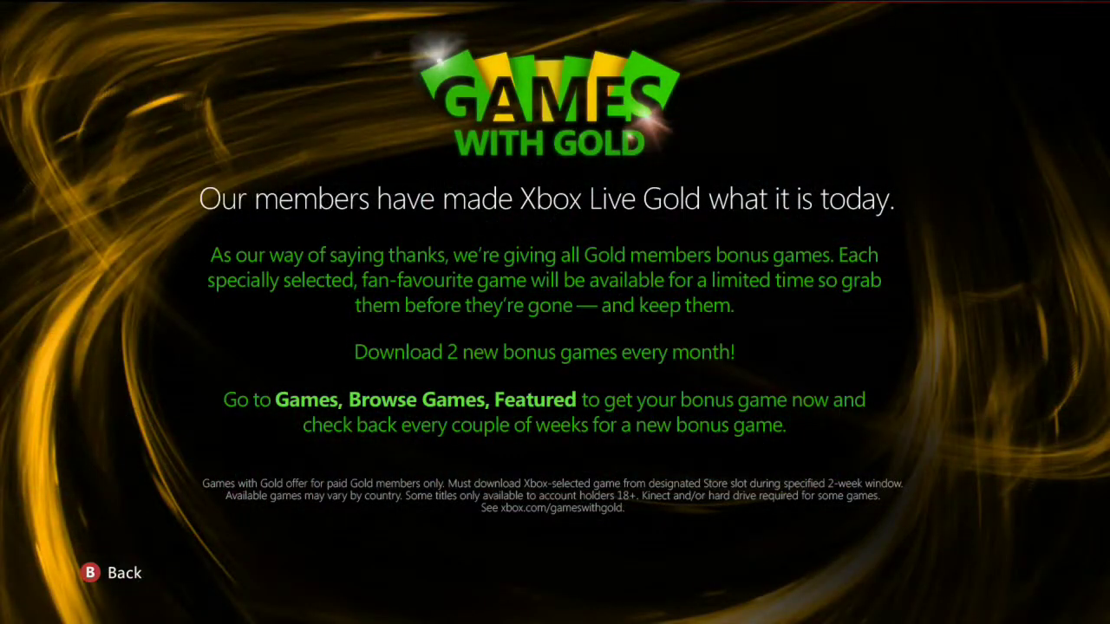
pyautogui.press('Escape')
# Leave the Featured store page and move left through the social hub to home.
pyautogui.press('Escape')
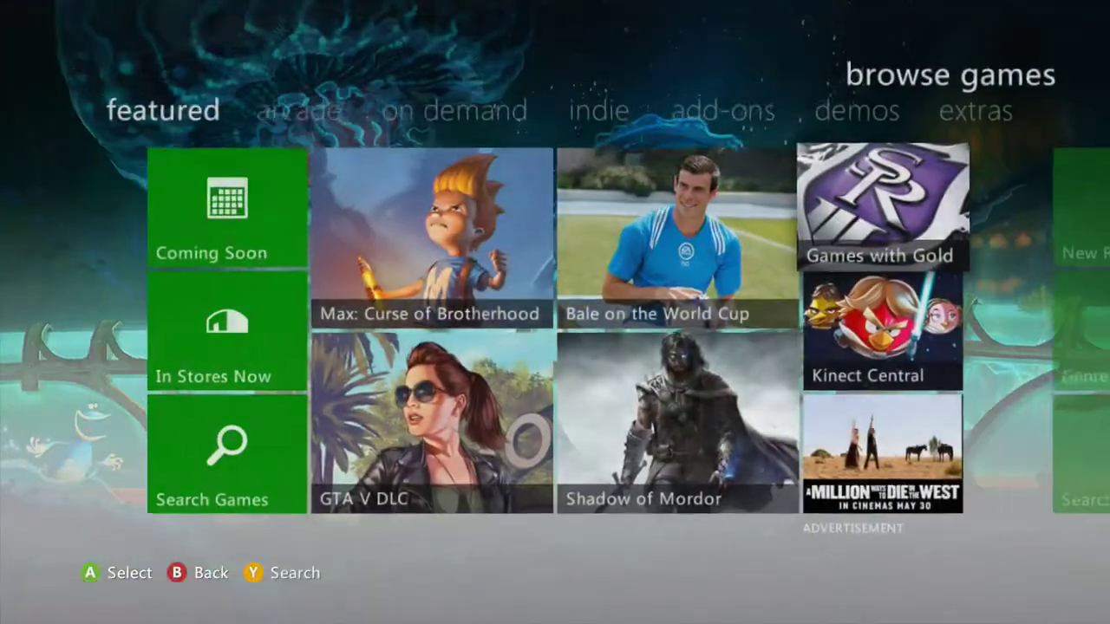
pyautogui.press('Escape')
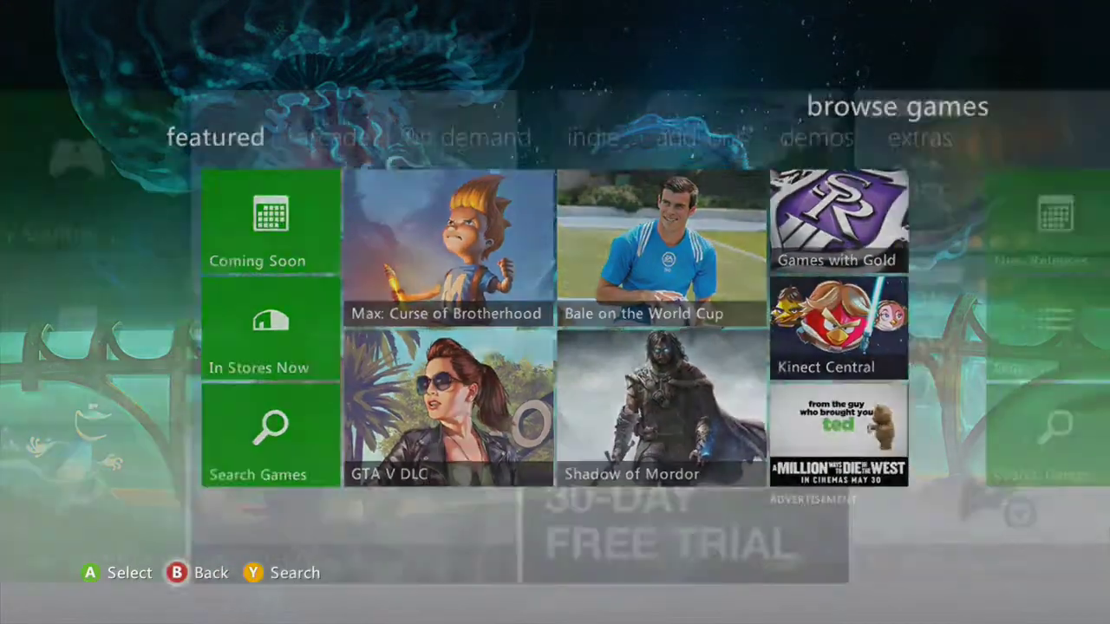
pyautogui.press('Left')
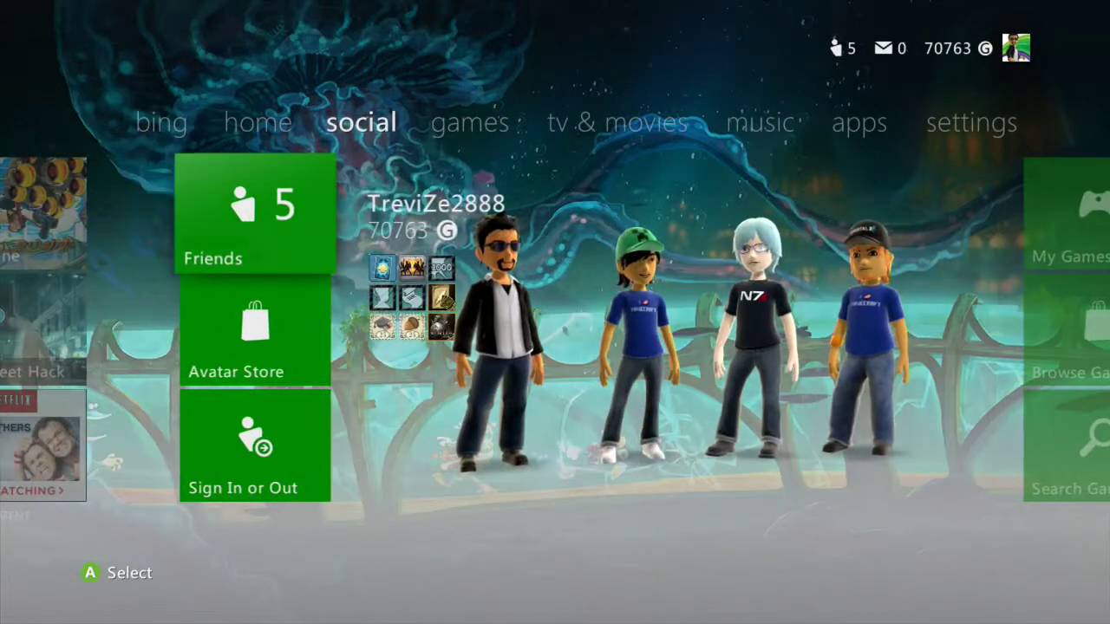
pyautogui.press('Left')
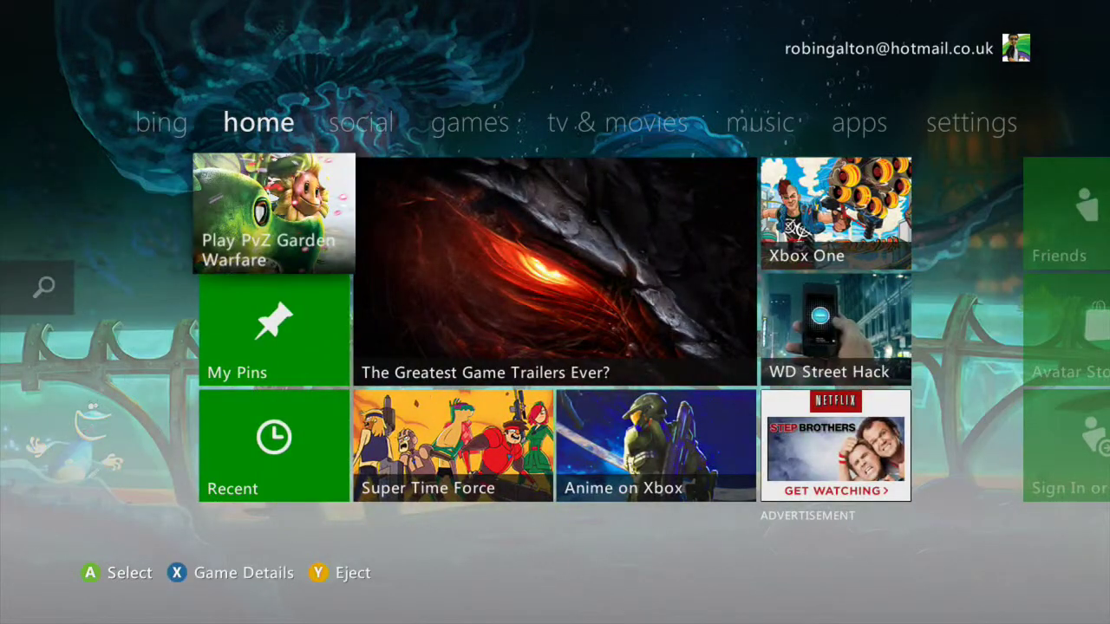